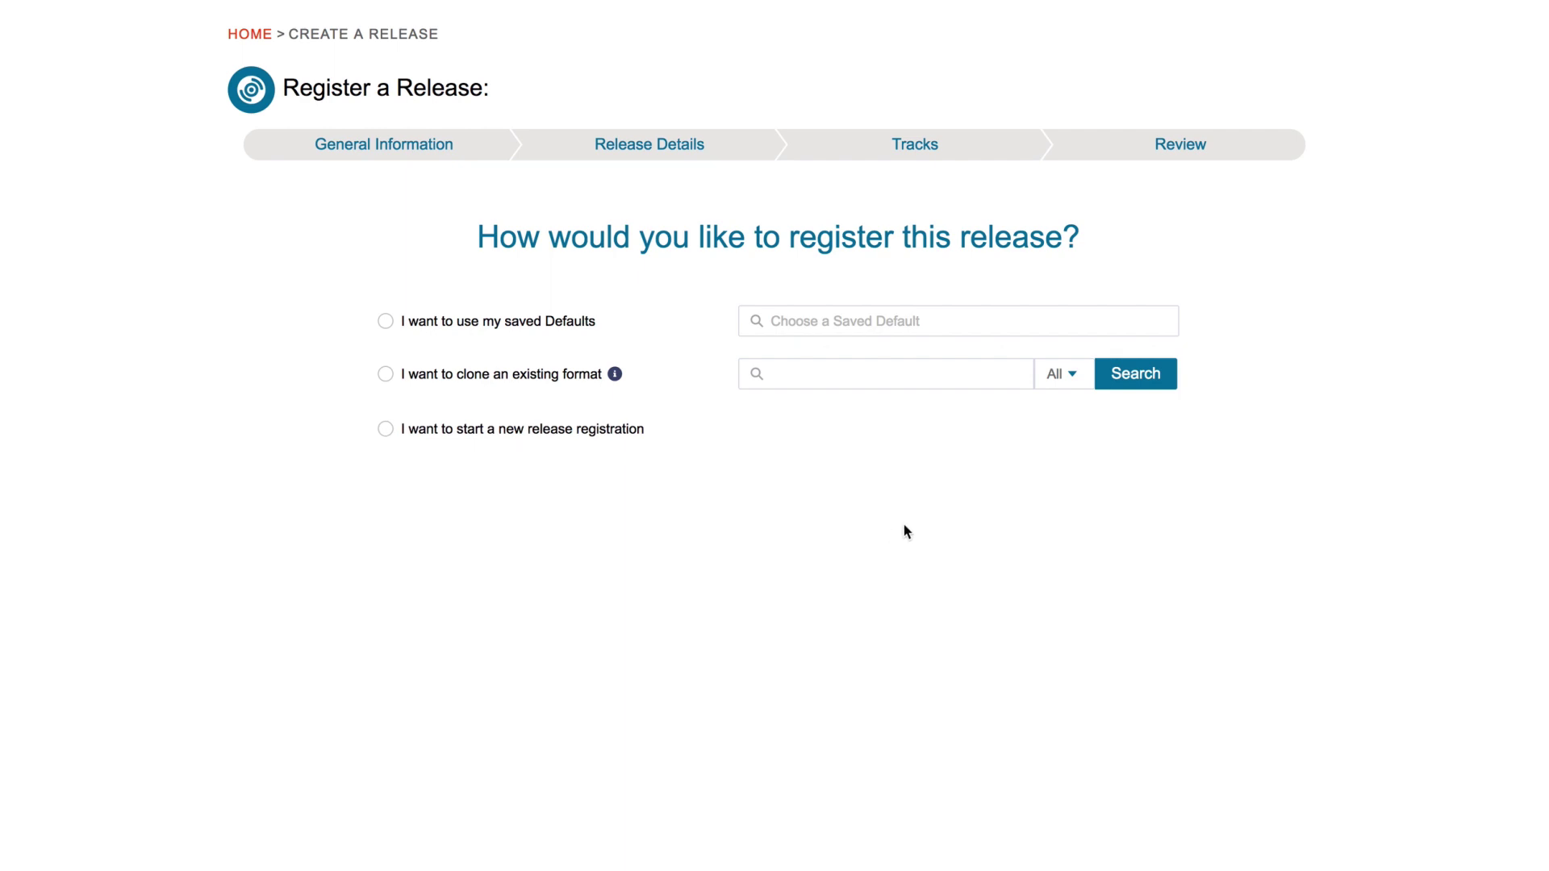
Choose to clone an existing format and search releases by Catalogue Number MD01
{"action": "left_click", "coordinate": [1112, 323]}
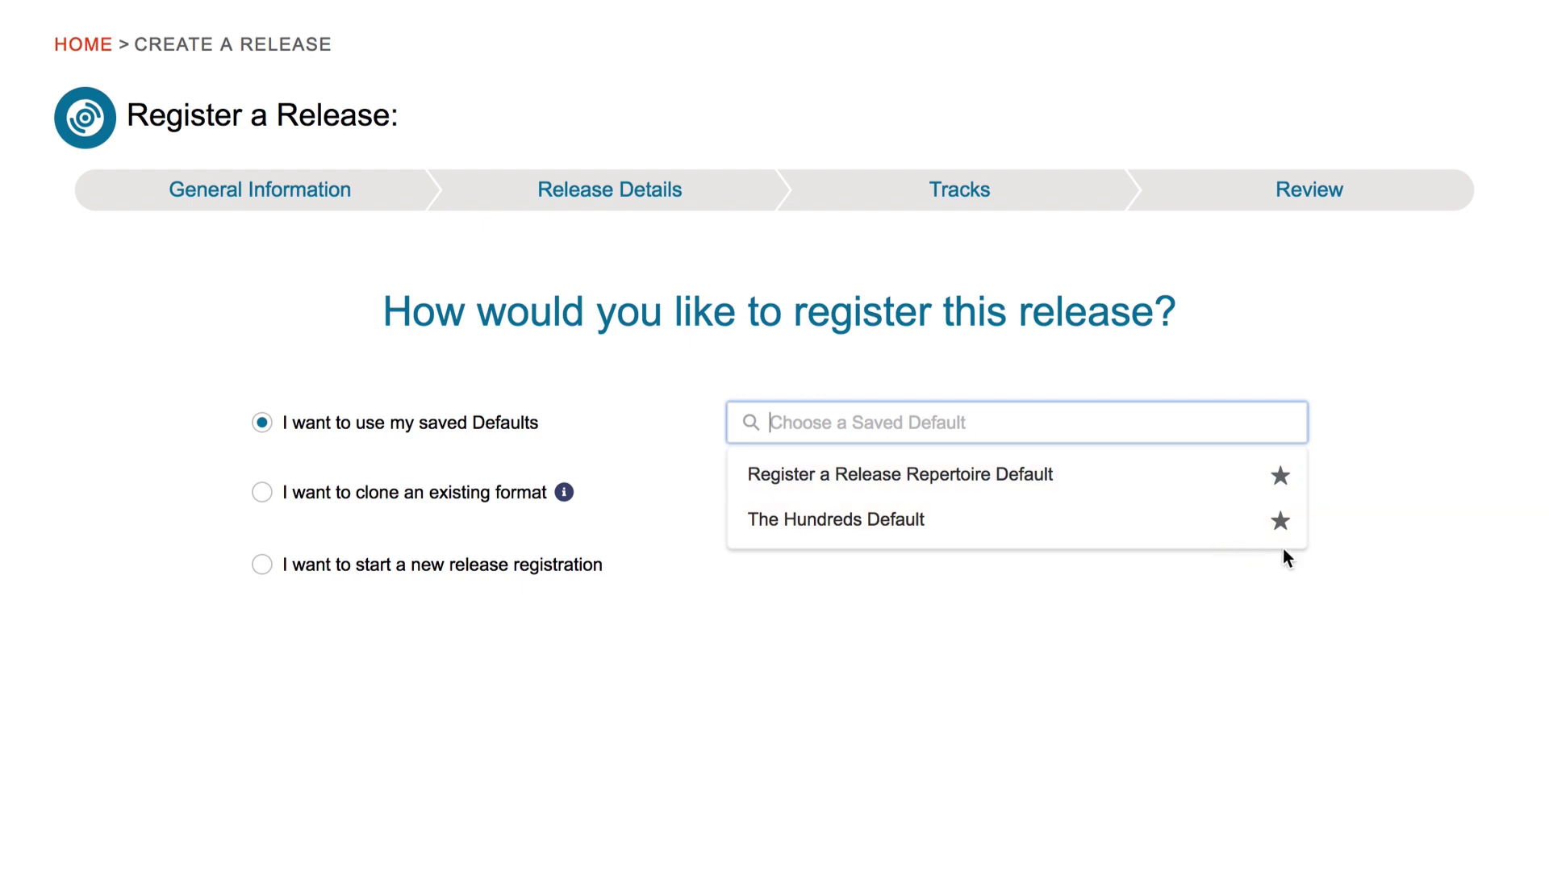
{"action": "left_click", "coordinate": [1352, 501]}
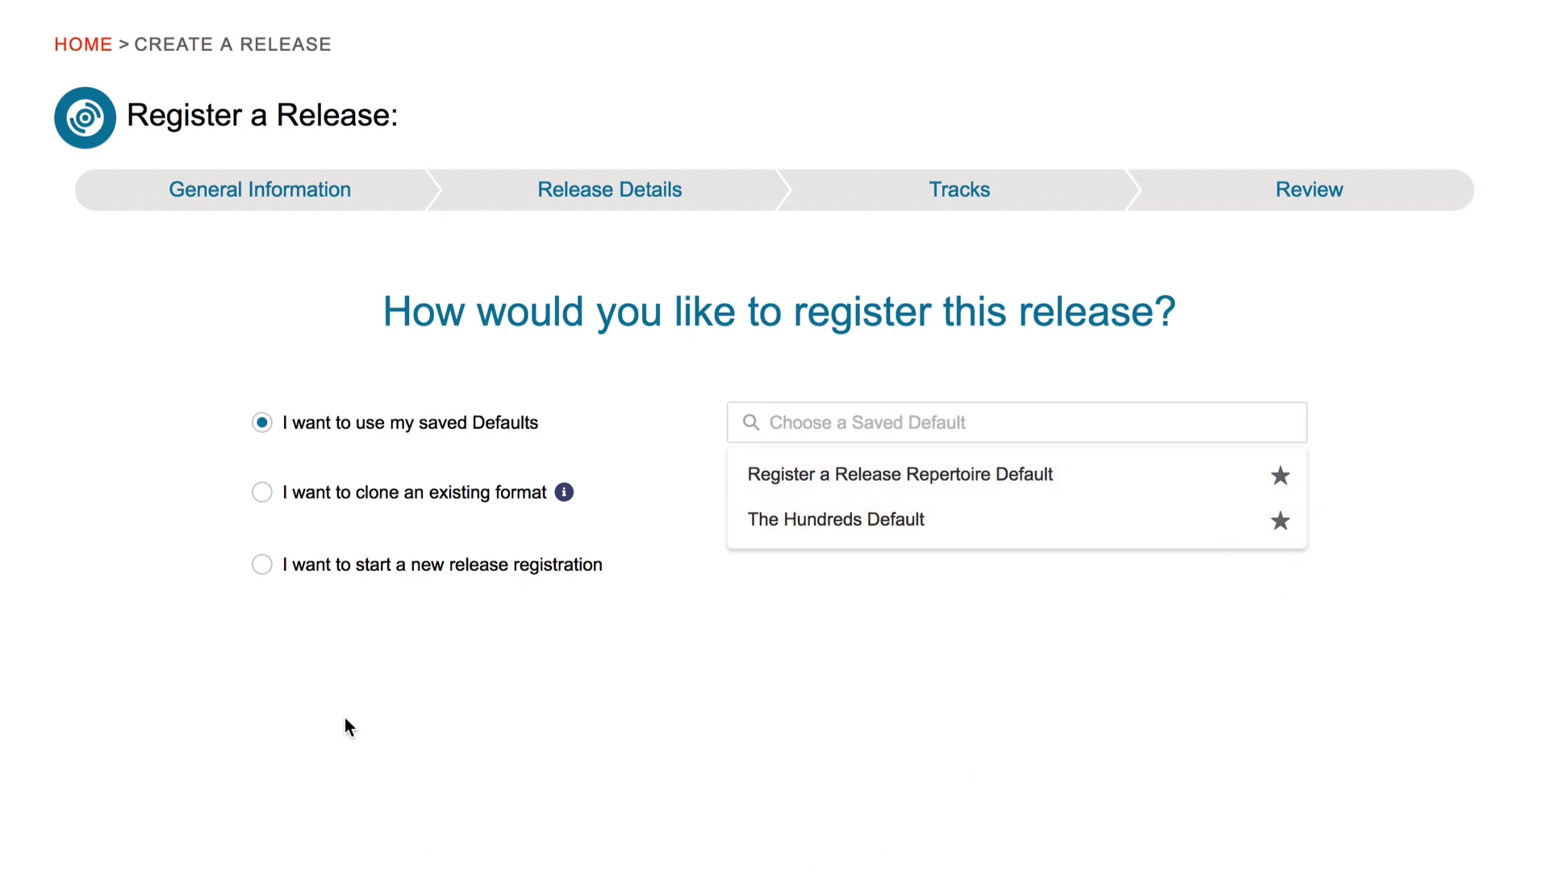
{"action": "left_click", "coordinate": [263, 494]}
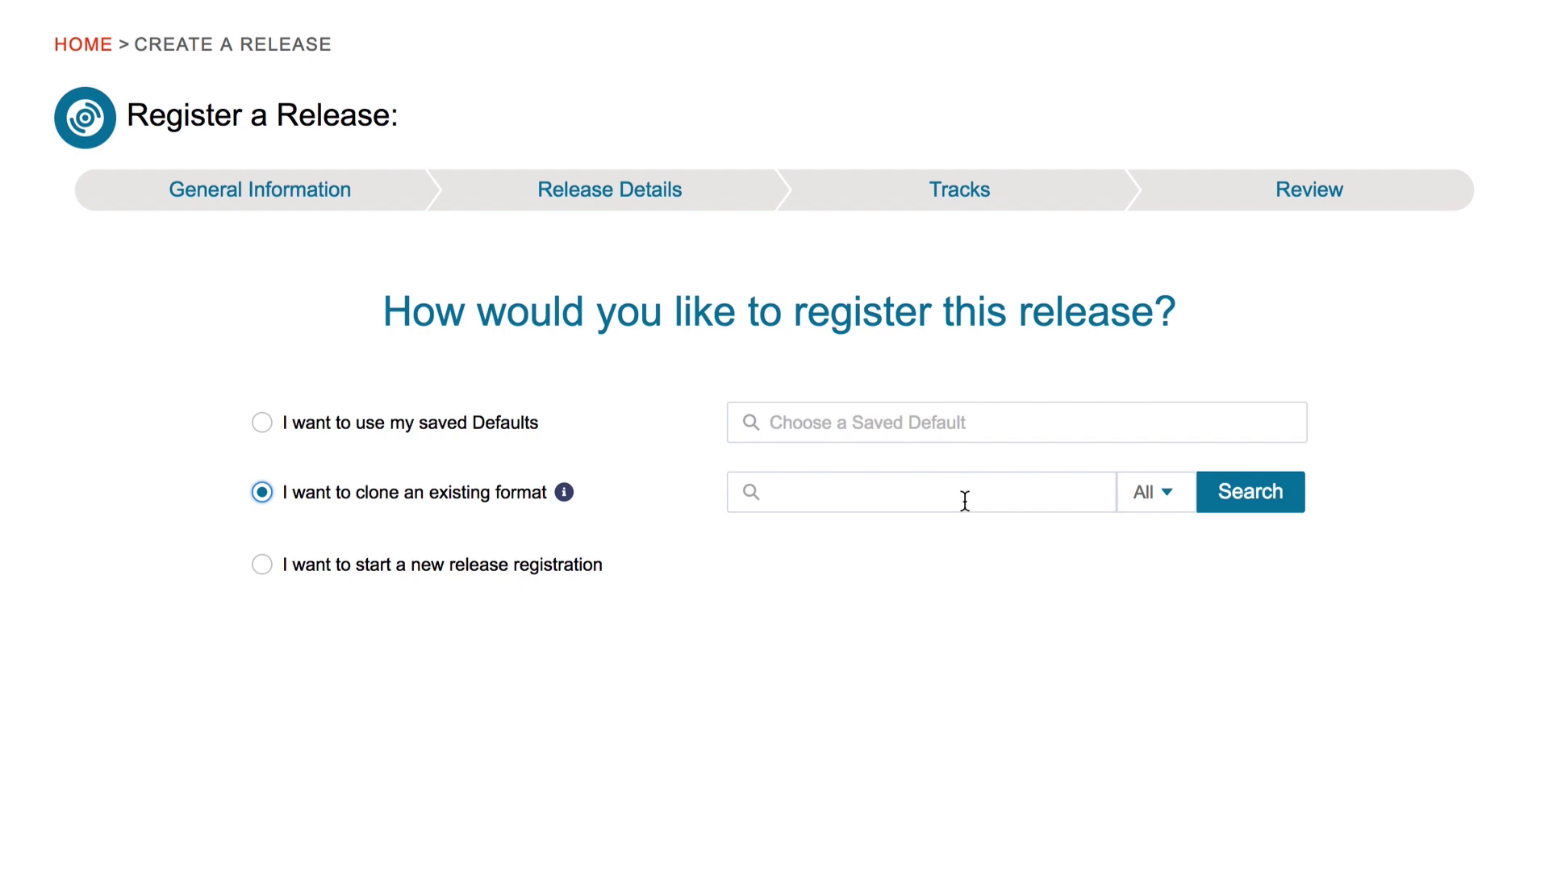
{"action": "left_click", "coordinate": [1138, 493]}
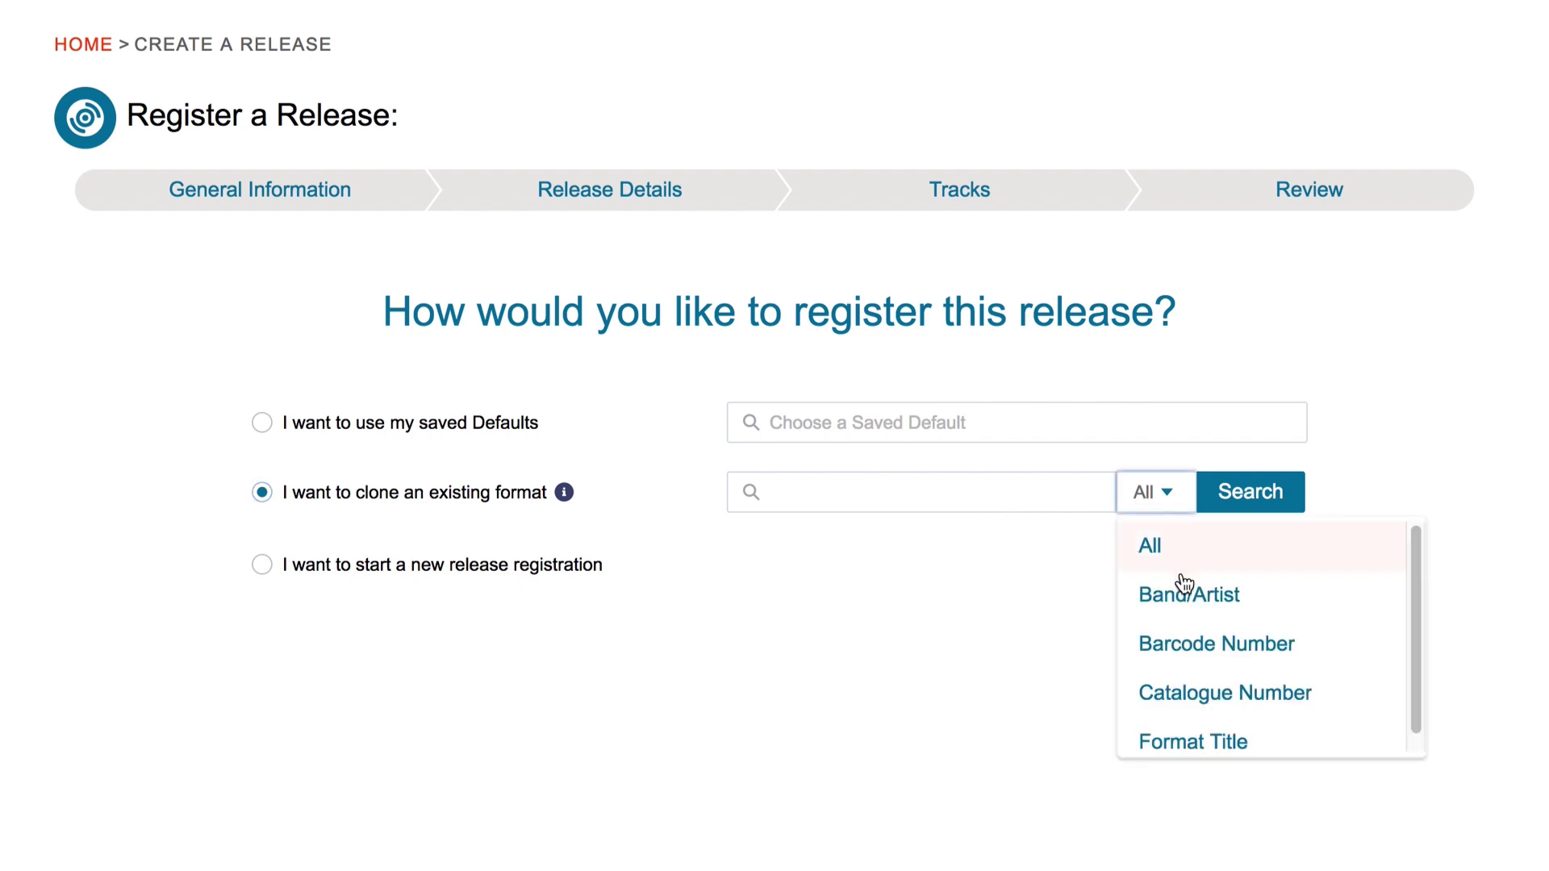
{"action": "left_click", "coordinate": [1151, 695]}
{"action": "left_click", "coordinate": [932, 495]}
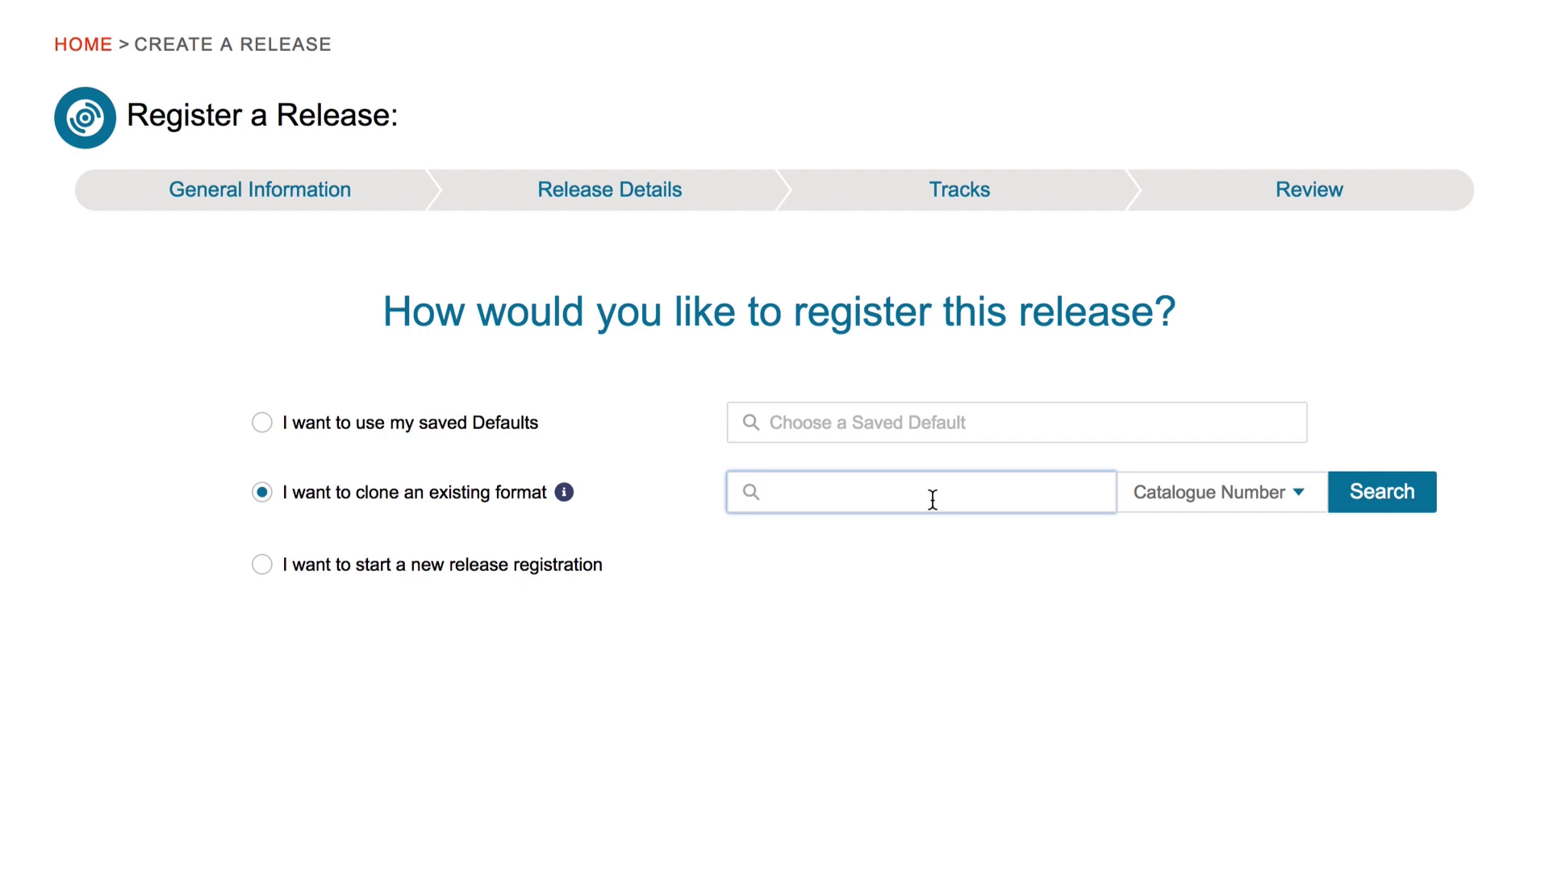
{"action": "type", "text": "MD01"}
{"action": "left_click", "coordinate": [1404, 501]}
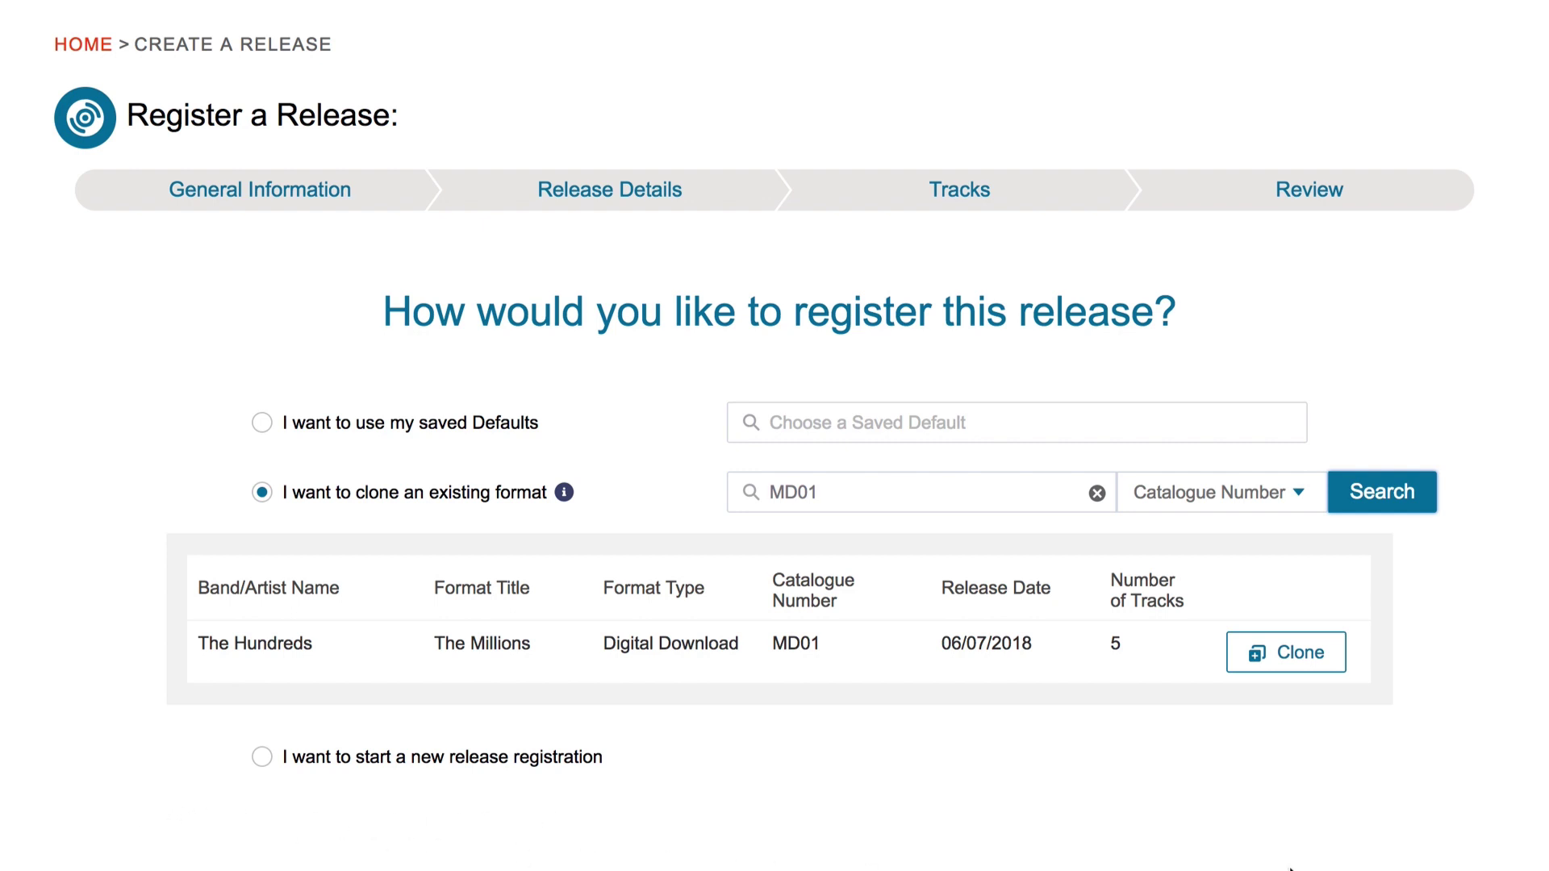
Clone The Millions and review its prefilled General Information: Album, 5 tracks, Digital Download
{"action": "left_click", "coordinate": [1302, 655]}
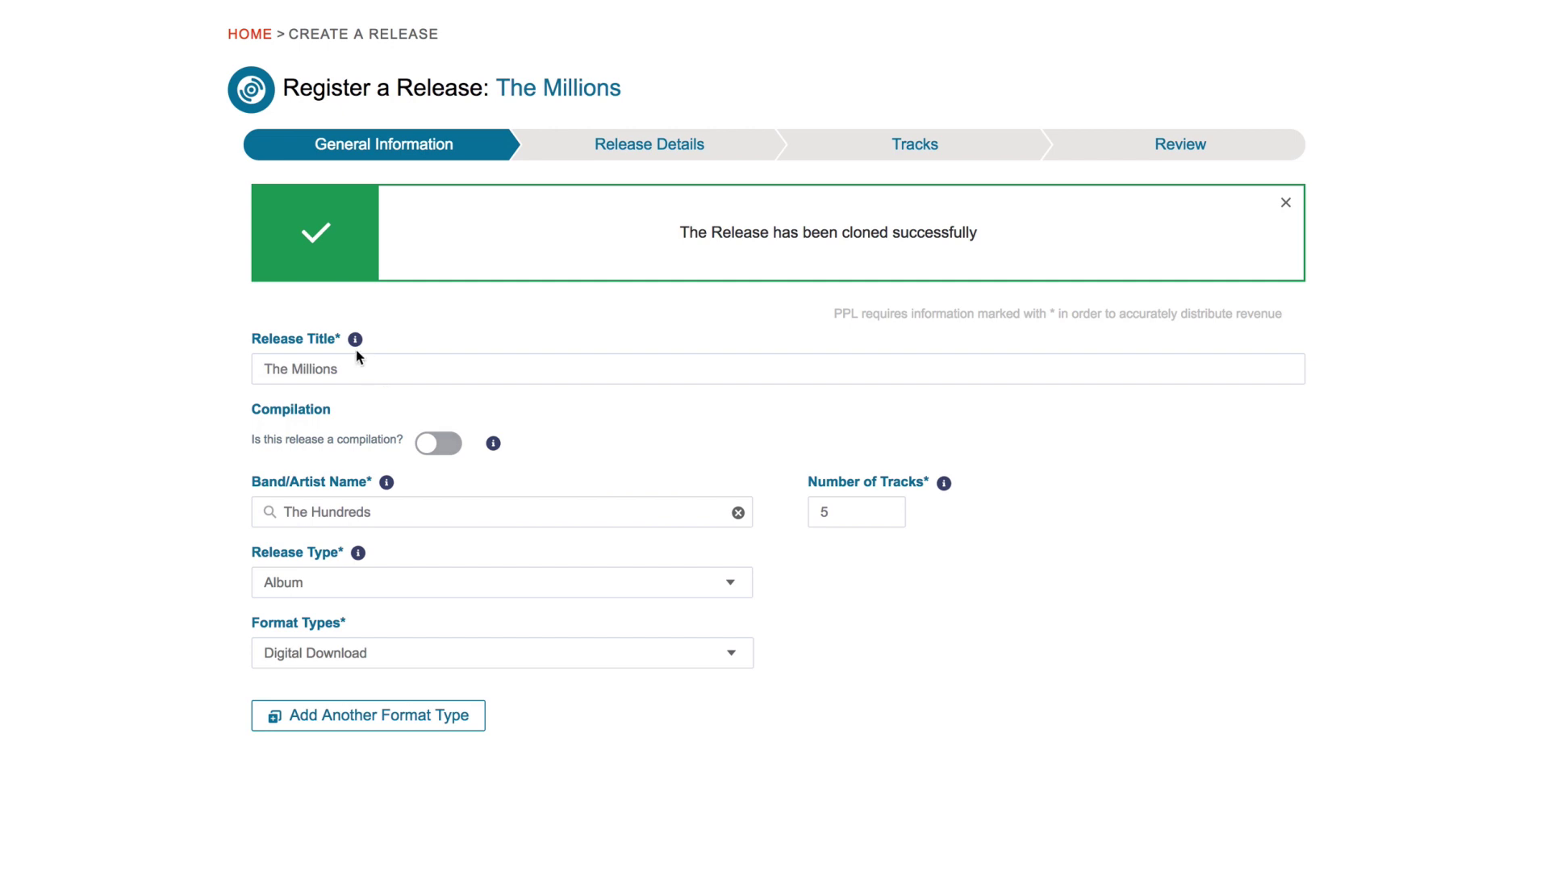
{"action": "mouse_move", "coordinate": [357, 344]}
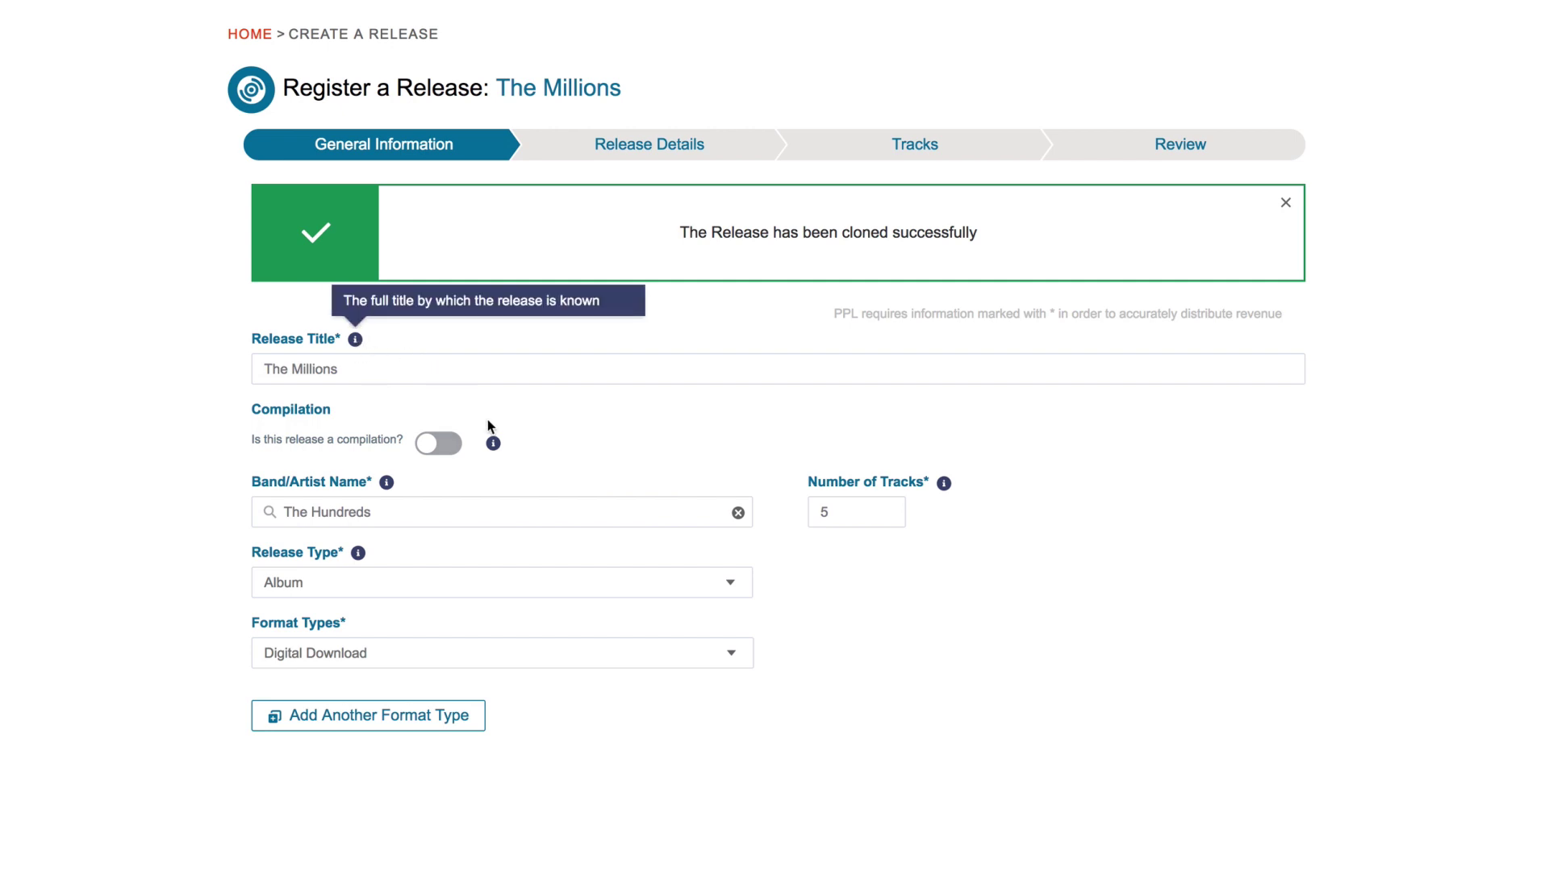
{"action": "mouse_move", "coordinate": [495, 447]}
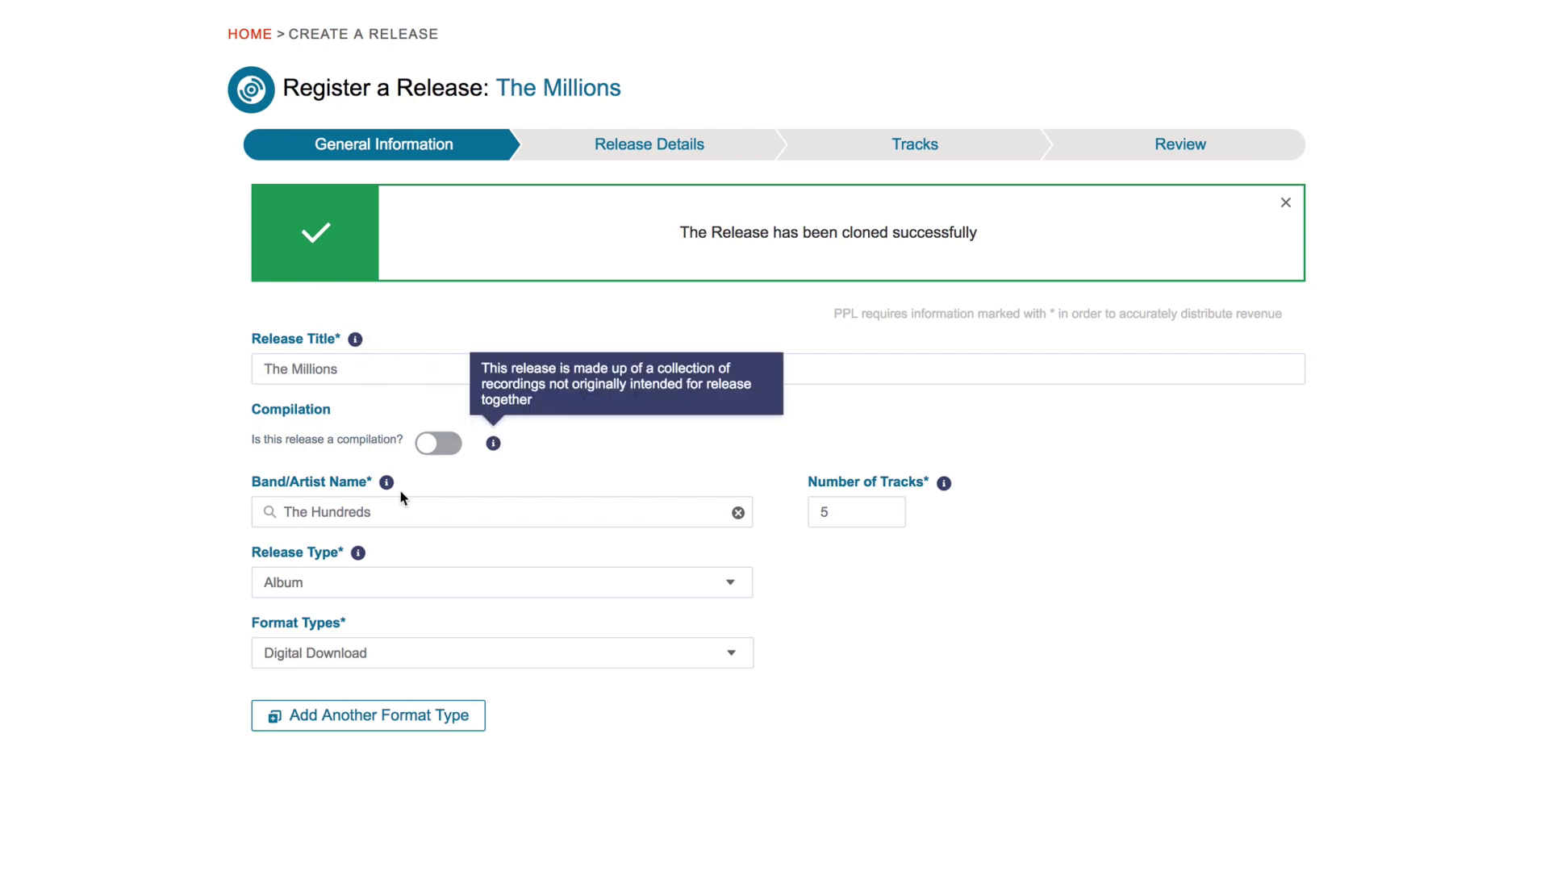
{"action": "mouse_move", "coordinate": [386, 492]}
{"action": "mouse_move", "coordinate": [358, 555]}
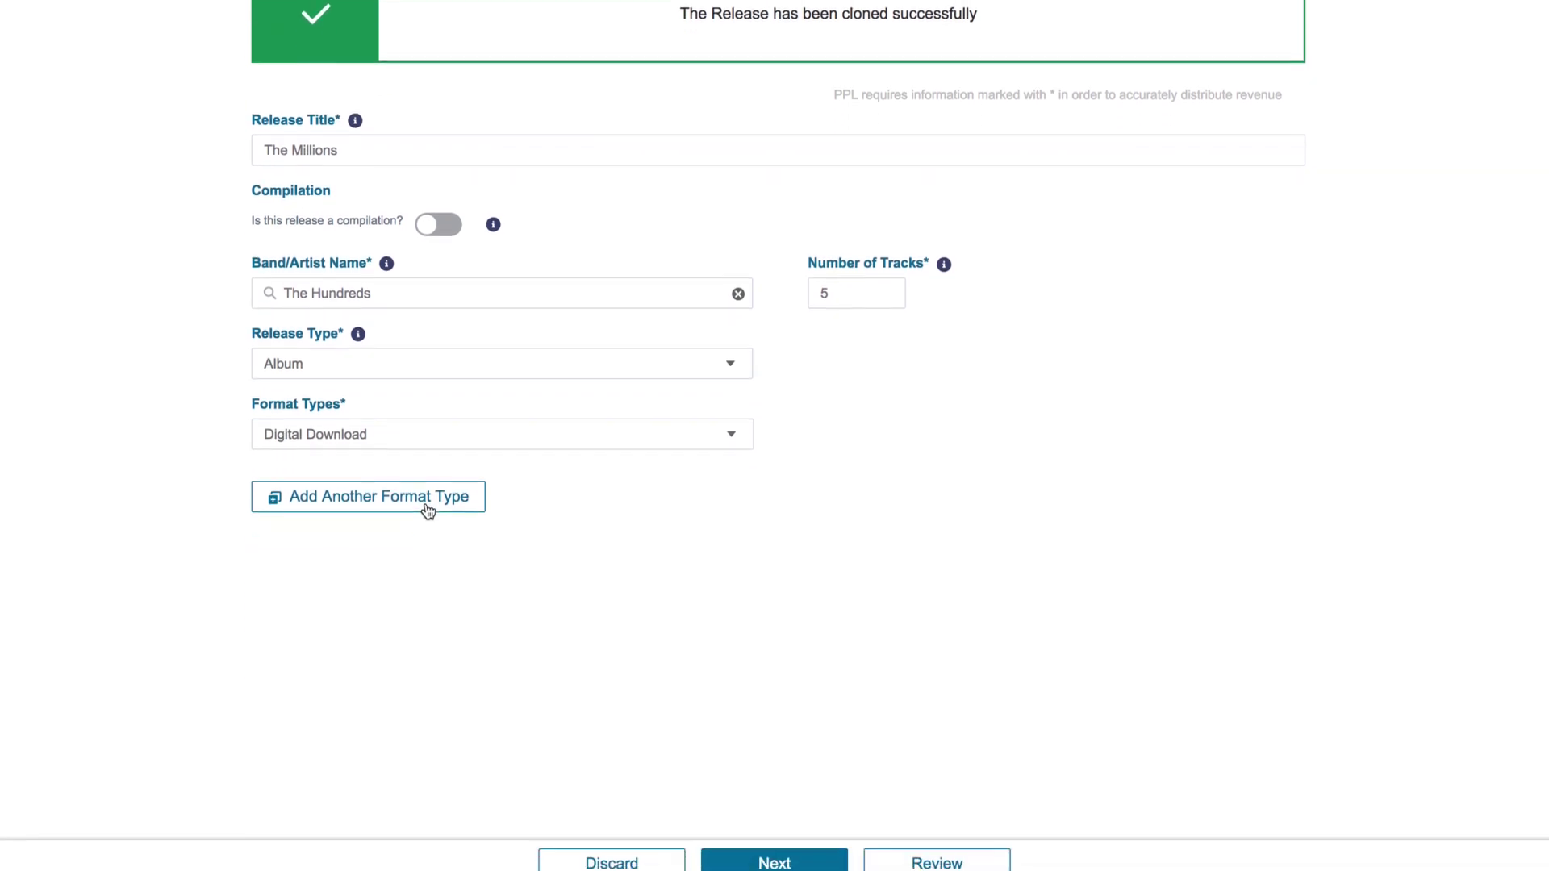
Add a second format type row and set it to CD
{"action": "left_click", "coordinate": [424, 502]}
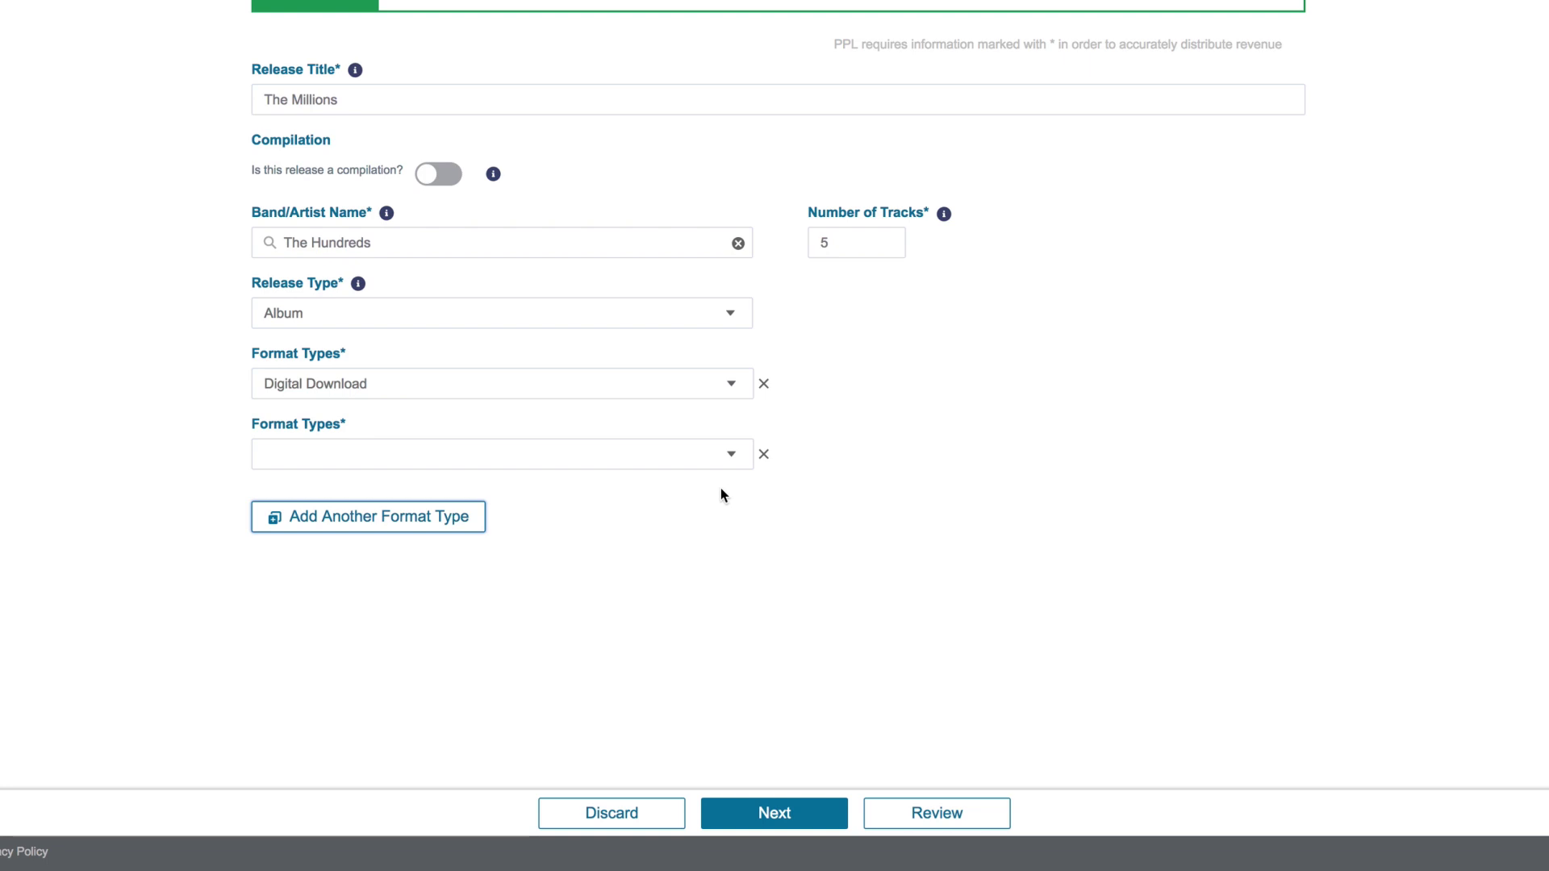
{"action": "left_click", "coordinate": [729, 458]}
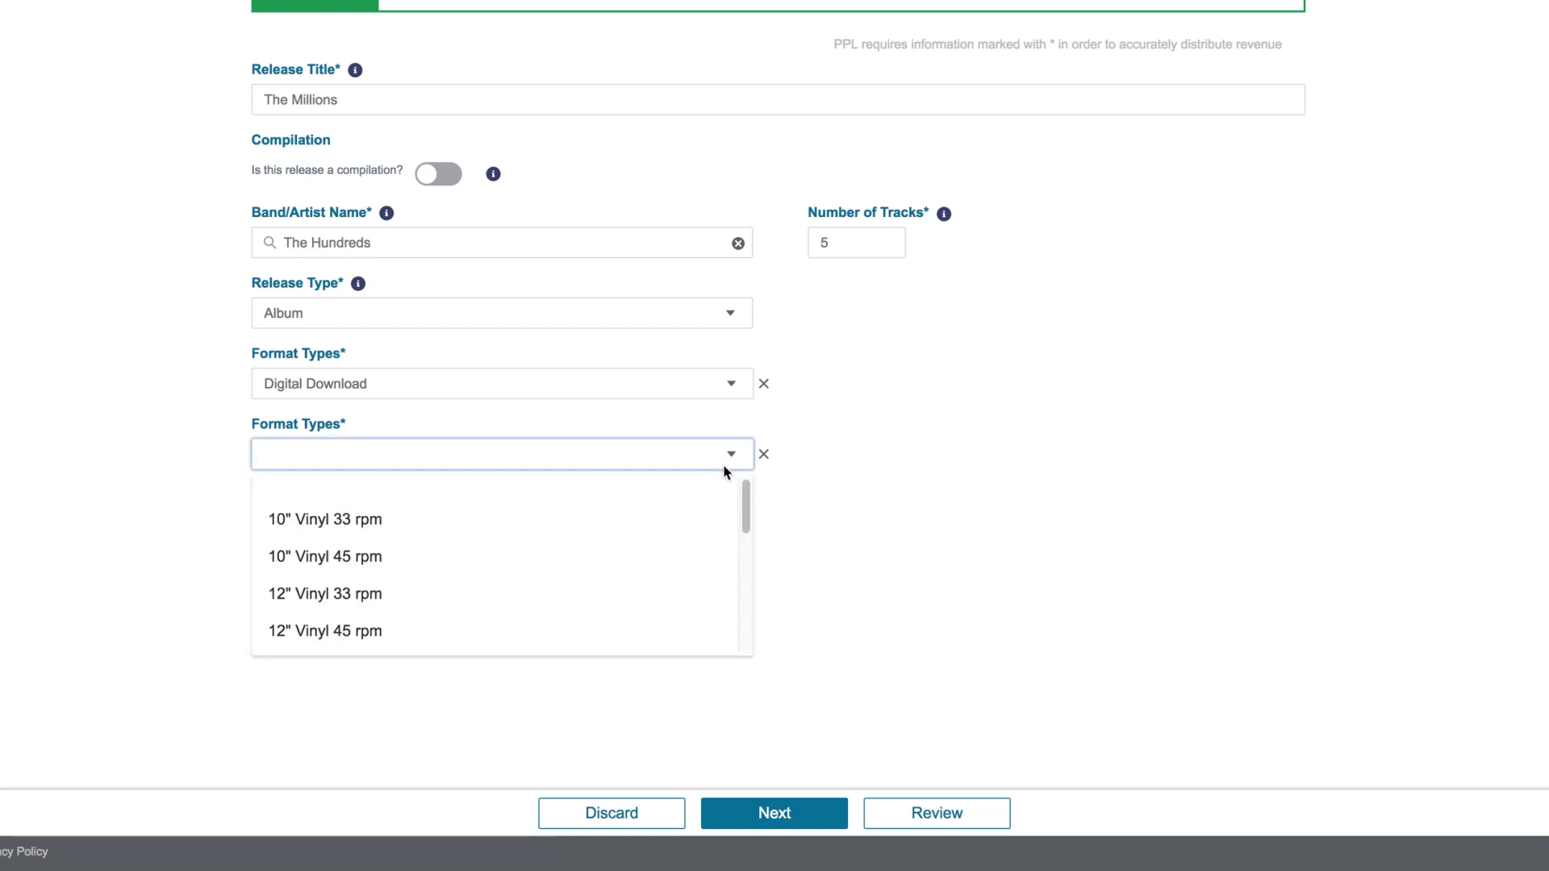
{"action": "left_click_drag", "start_coordinate": [747, 493], "coordinate": [716, 581]}
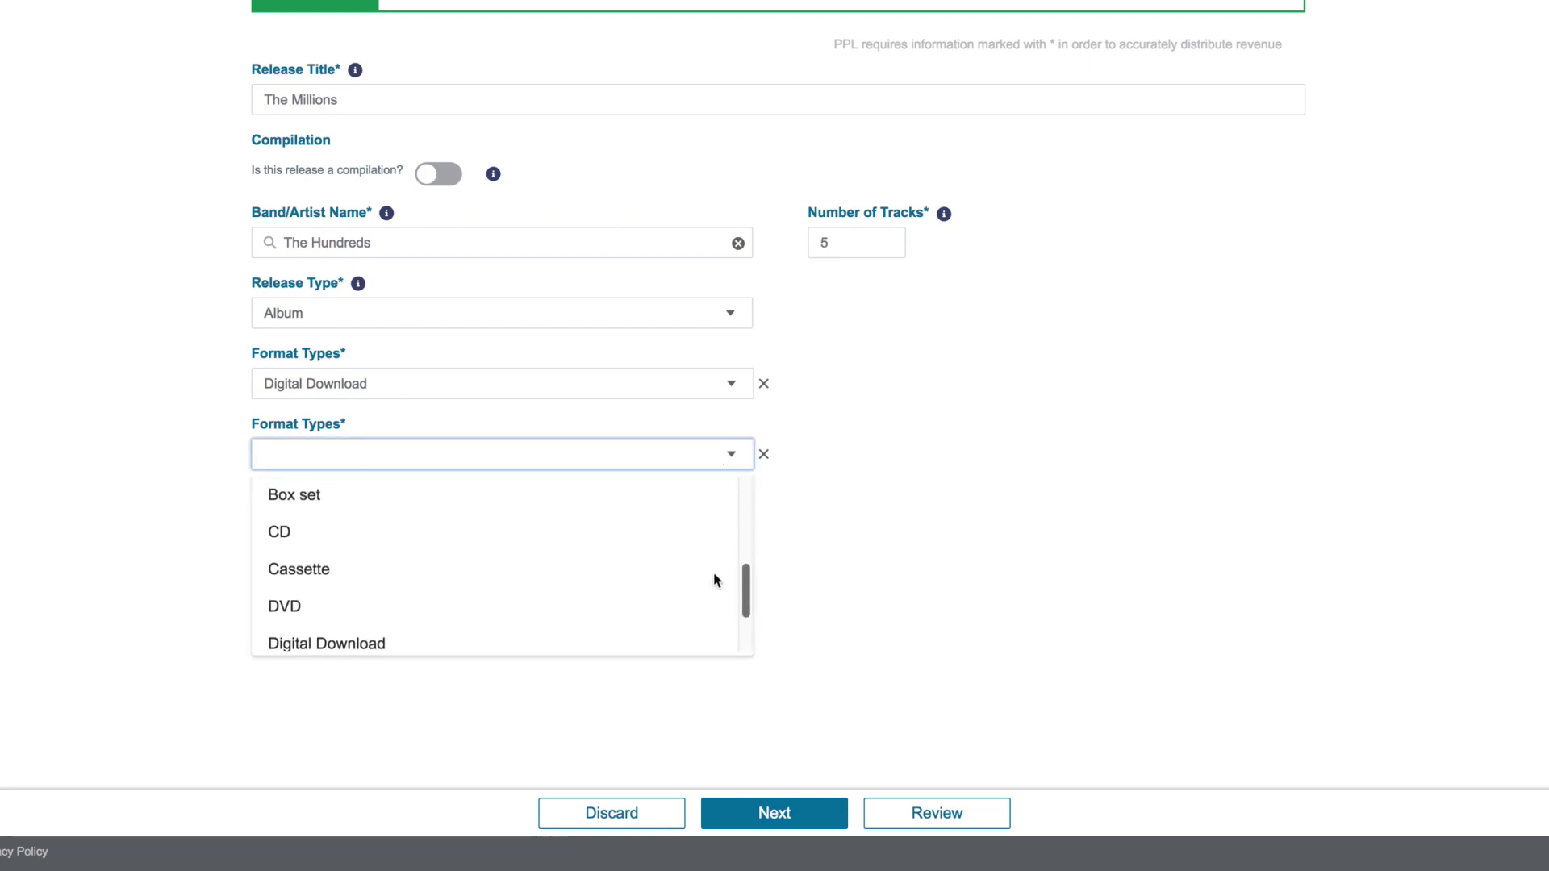
{"action": "left_click", "coordinate": [666, 542]}
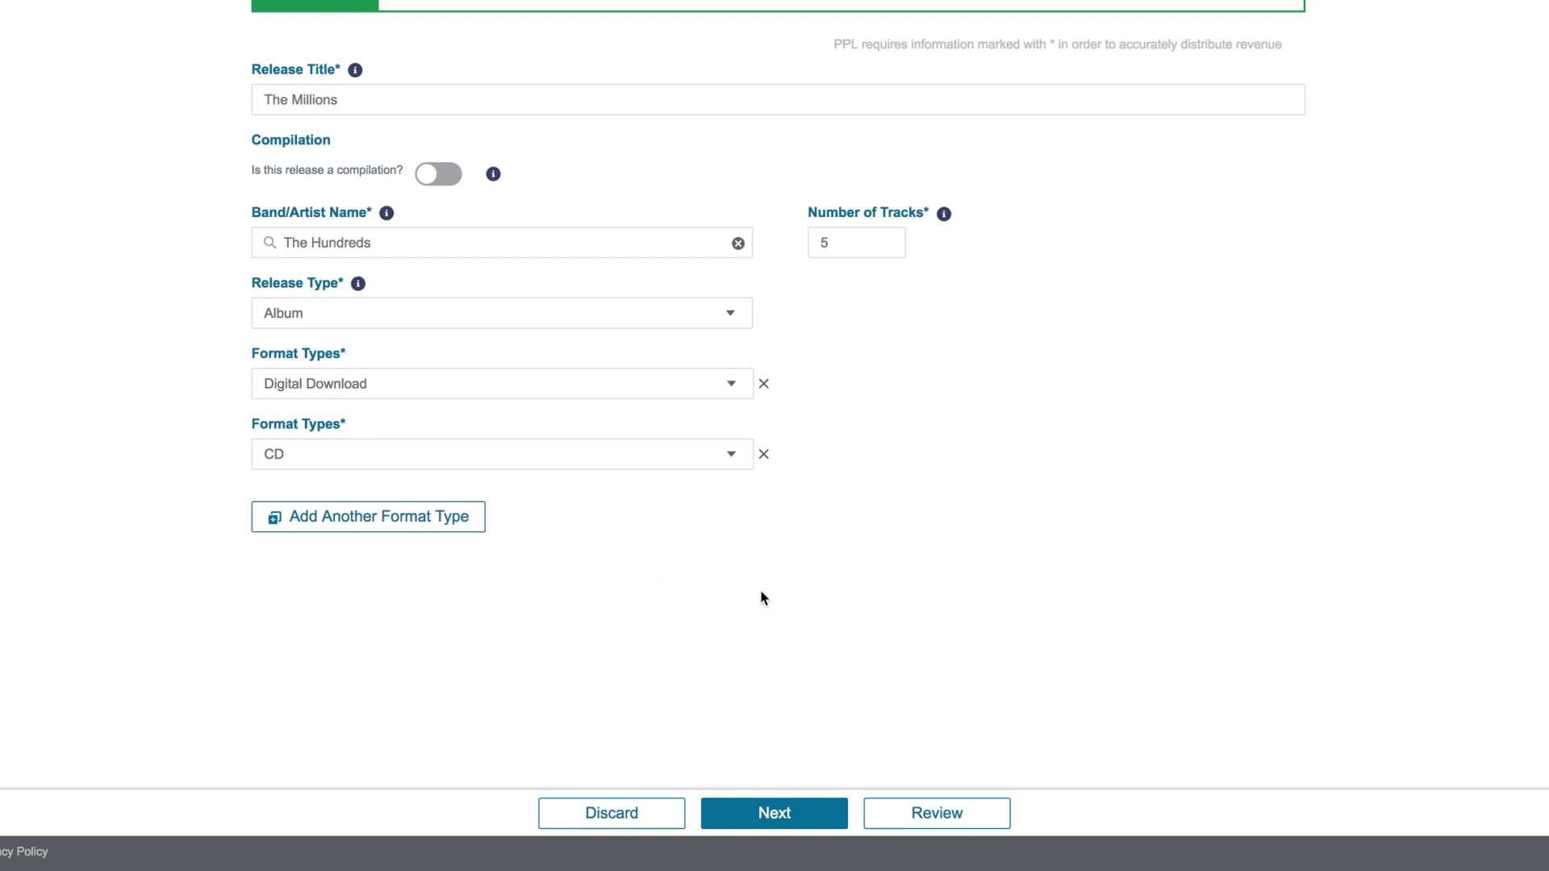
Move to Release Details and check (P)Date 2018, The Hundreds as (P)Name and label
{"action": "left_click", "coordinate": [762, 810]}
{"action": "mouse_move", "coordinate": [355, 219]}
{"action": "mouse_move", "coordinate": [343, 288]}
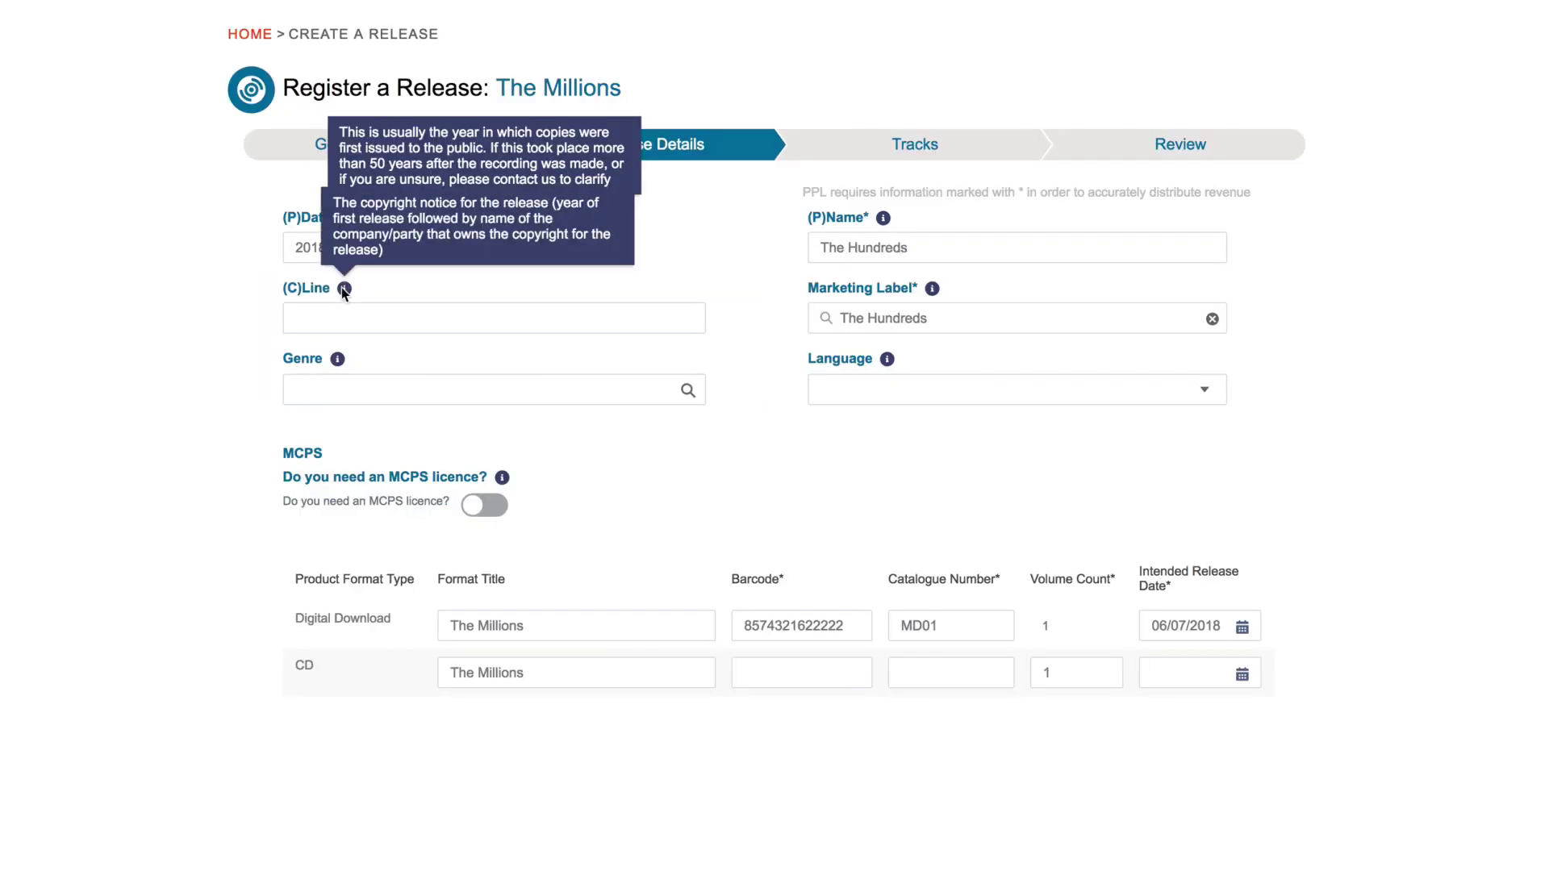
{"action": "mouse_move", "coordinate": [340, 358]}
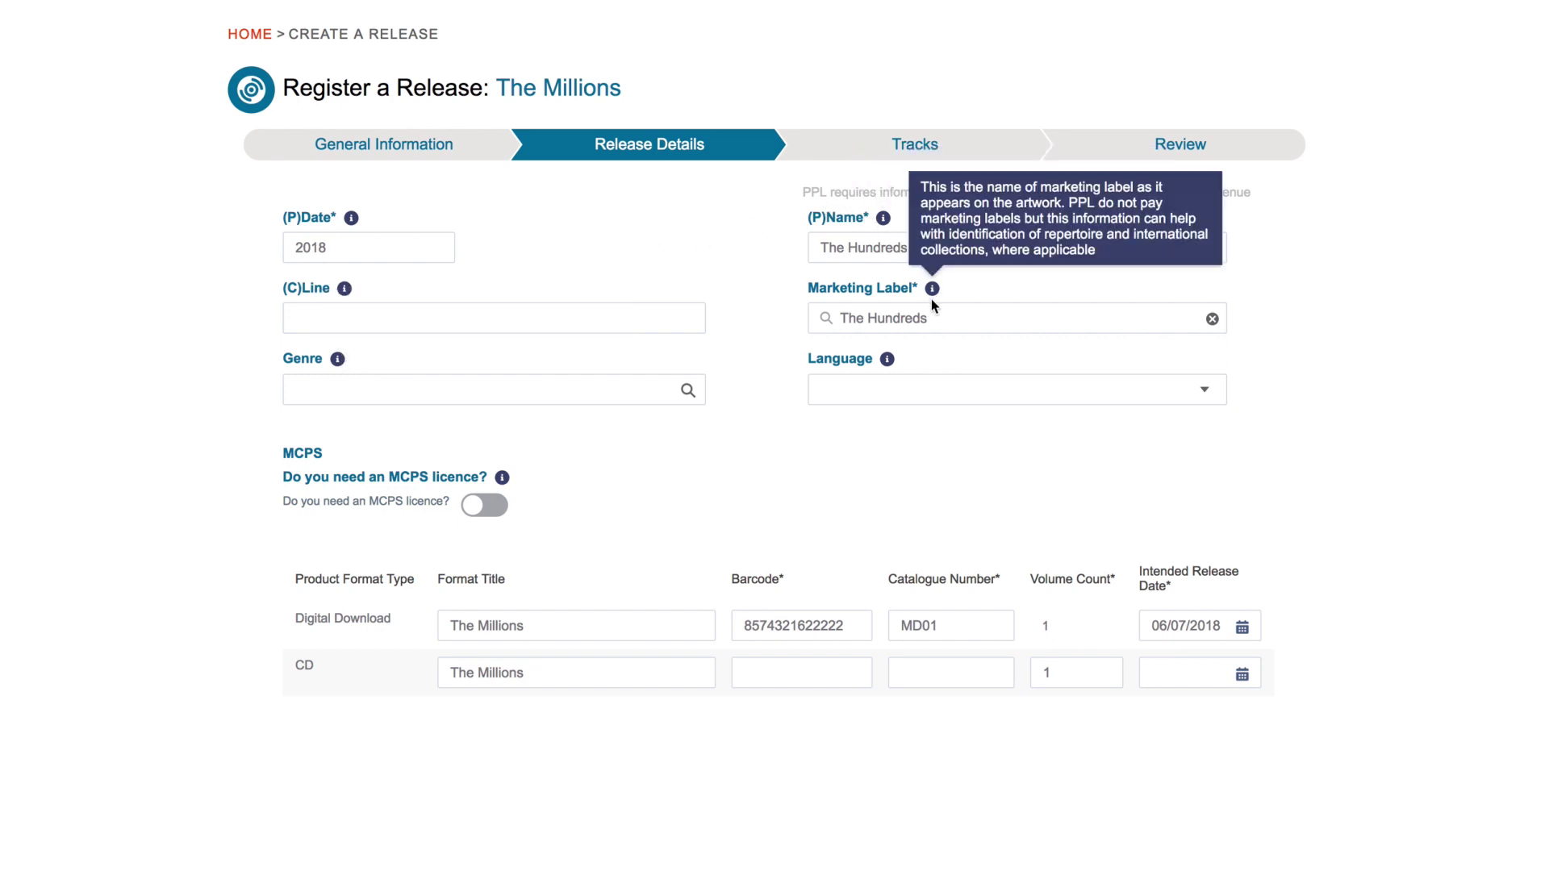
{"action": "mouse_move", "coordinate": [885, 361]}
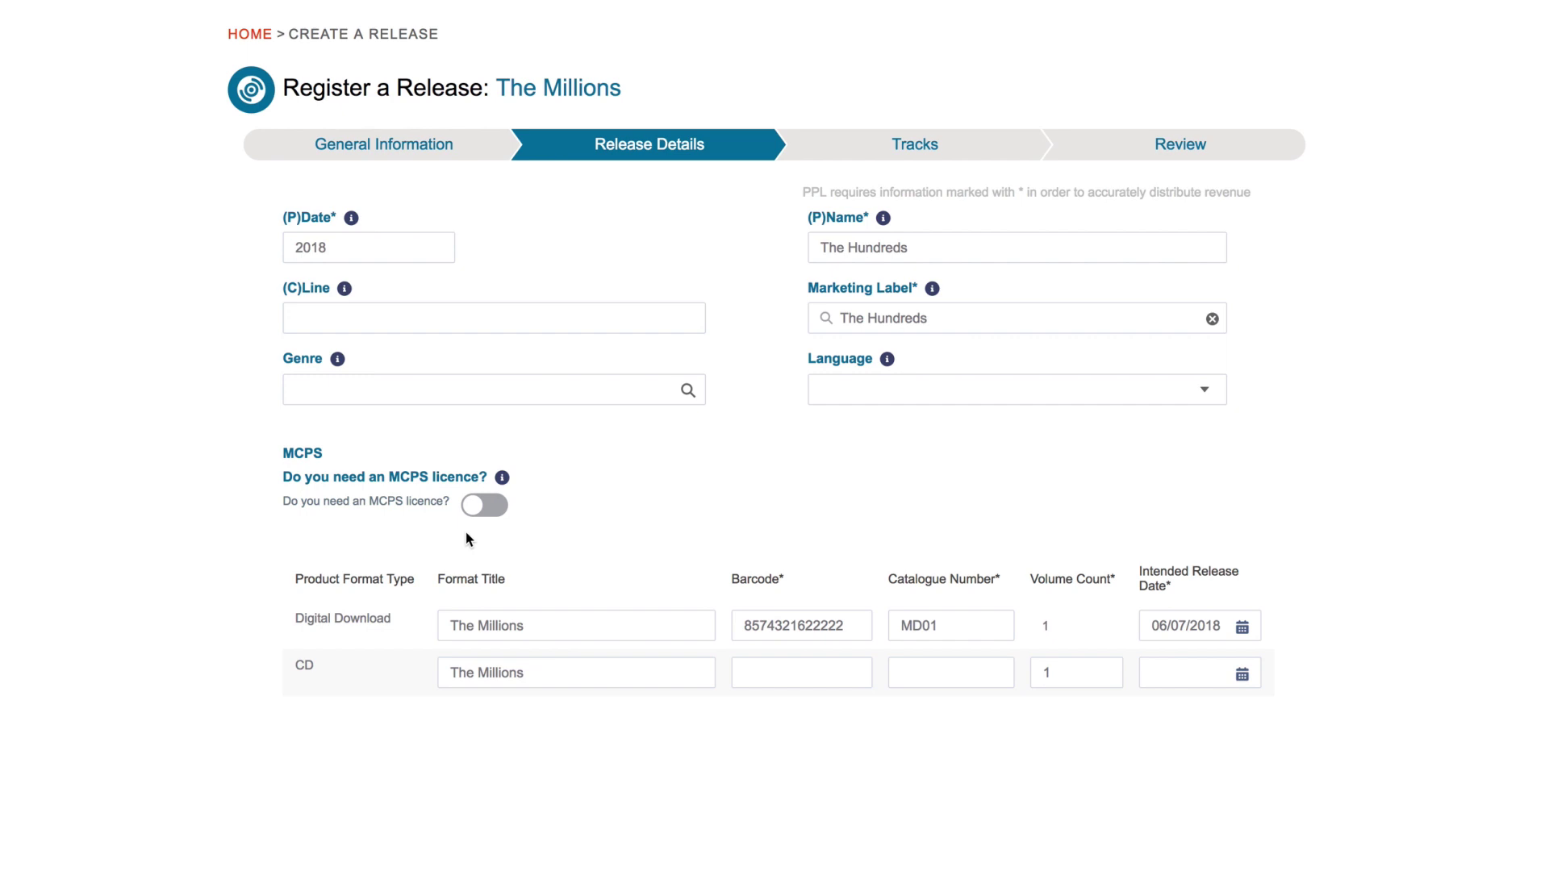
{"action": "left_click", "coordinate": [499, 507]}
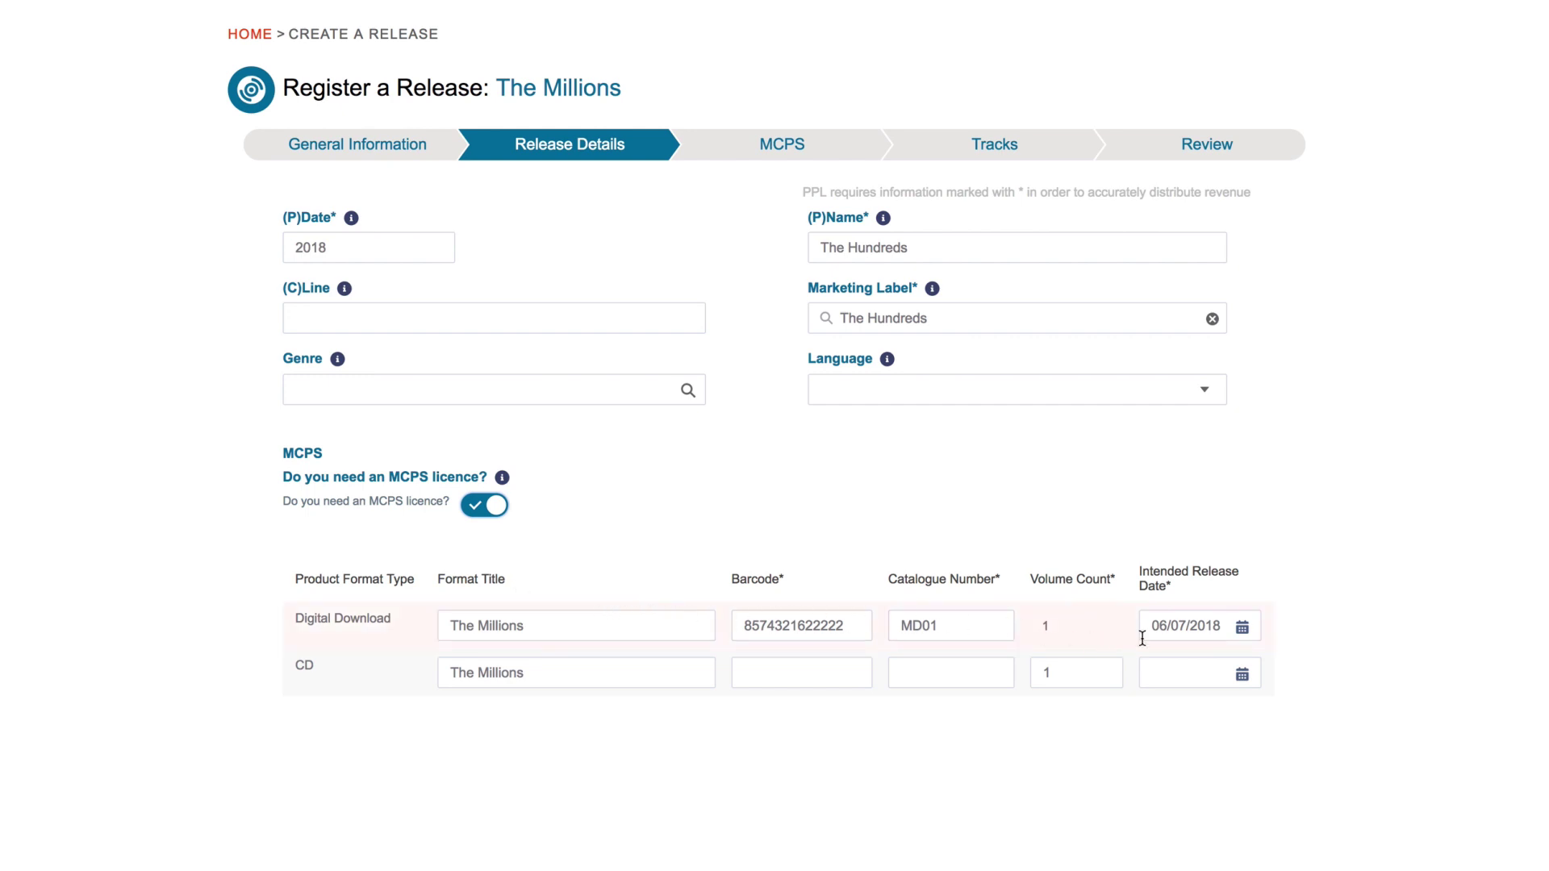
{"action": "left_click", "coordinate": [780, 683]}
{"action": "type", "text": "0185"}
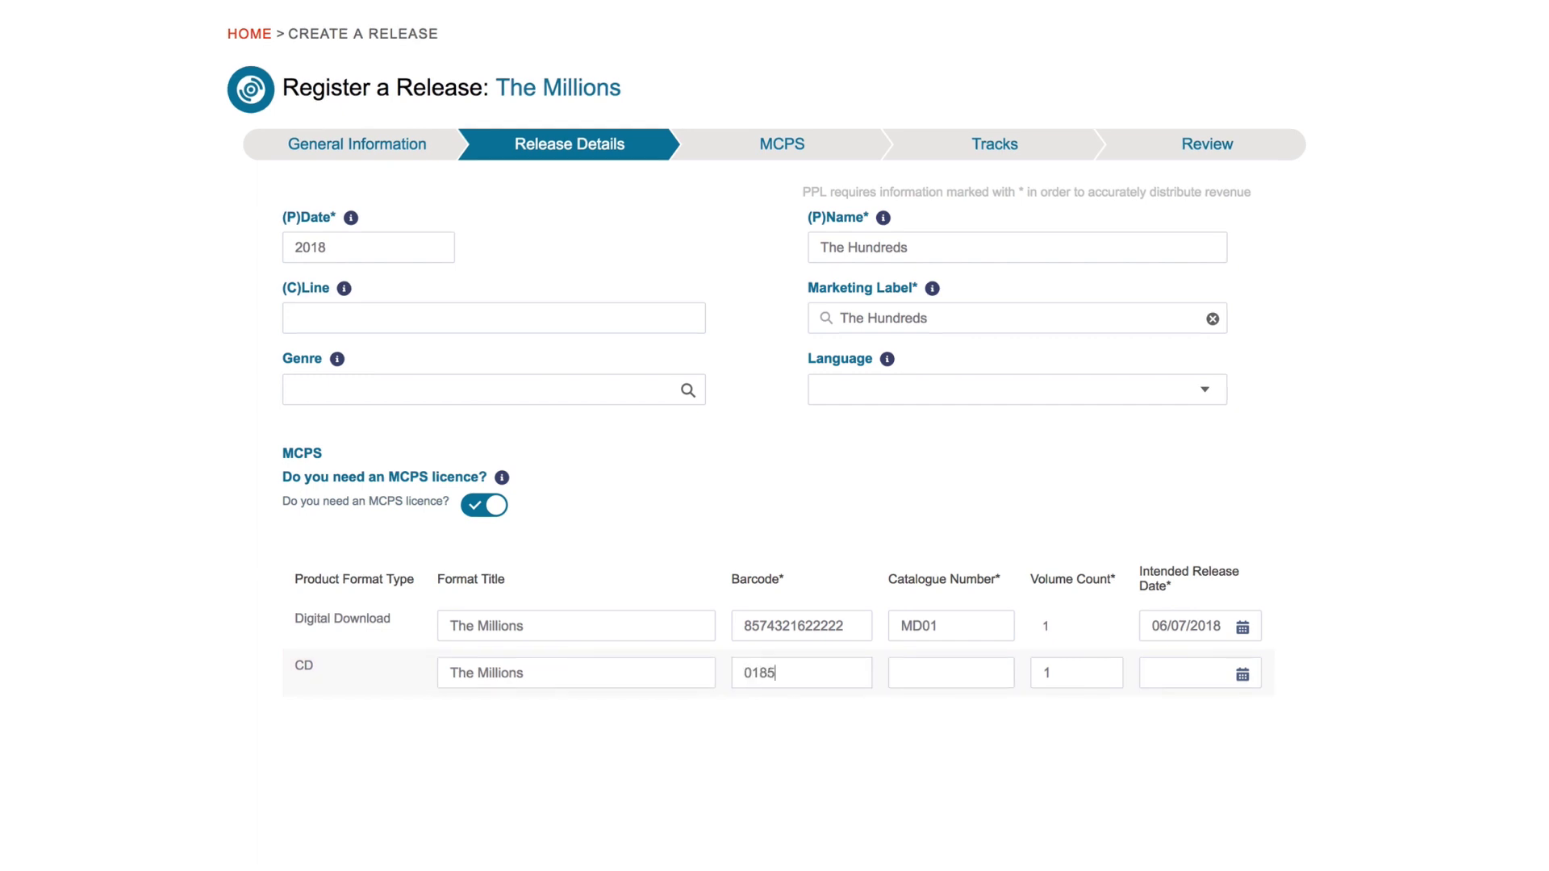
{"action": "type", "text": "948374658"}
{"action": "left_click", "coordinate": [947, 685]}
{"action": "type", "text": "MCD01"}
{"action": "left_click", "coordinate": [1210, 673]}
{"action": "scroll", "coordinate": [1368, 546], "scroll_direction": "down", "scroll_amount": 1}
{"action": "left_click", "coordinate": [1331, 553]}
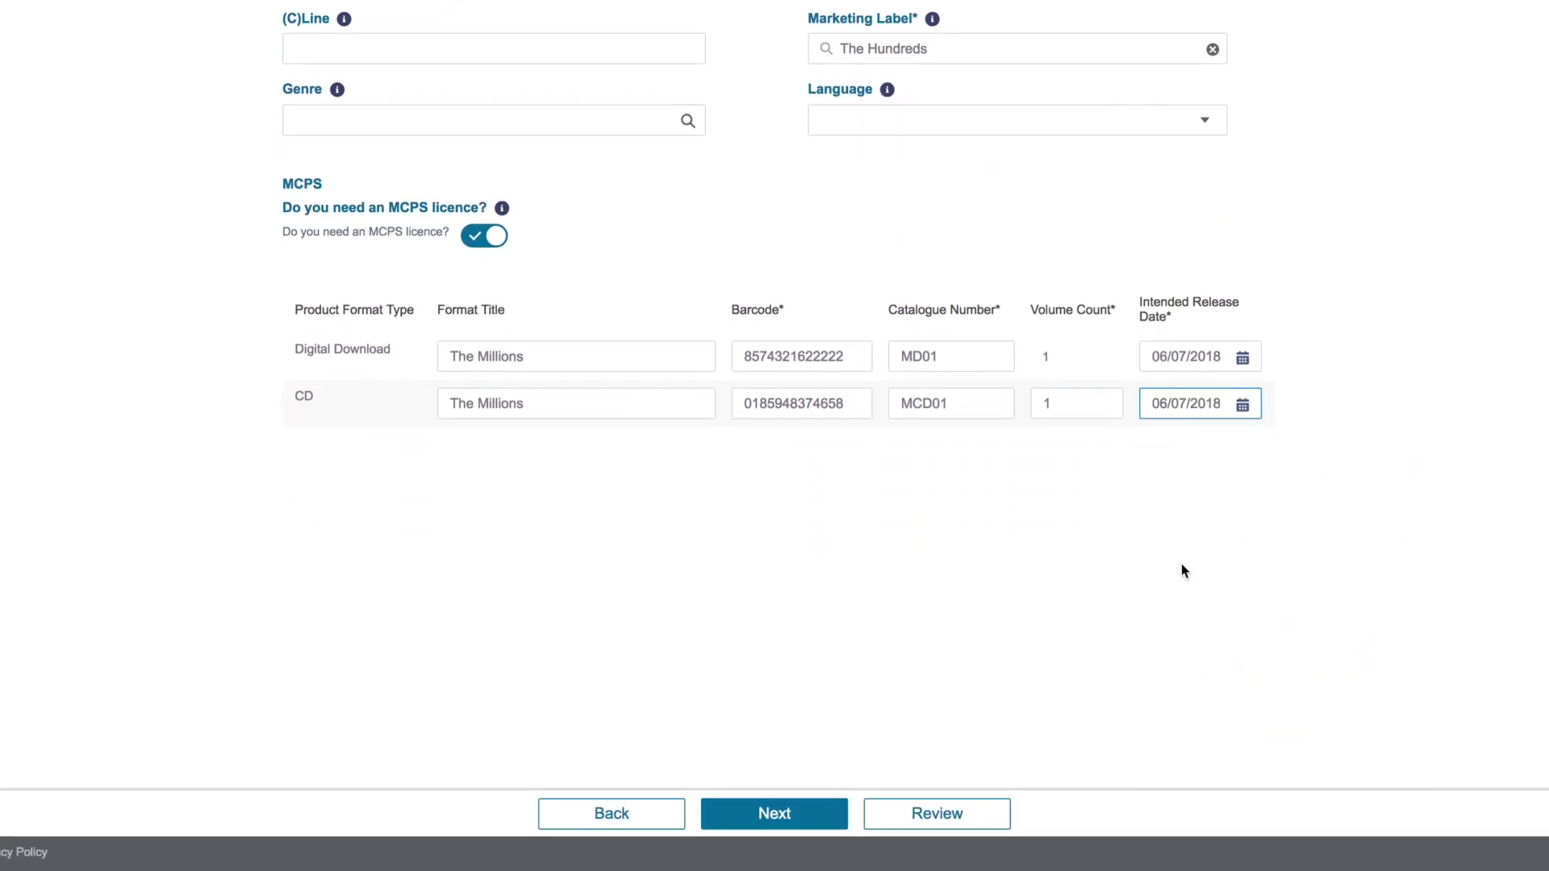
{"action": "left_click", "coordinate": [775, 815]}
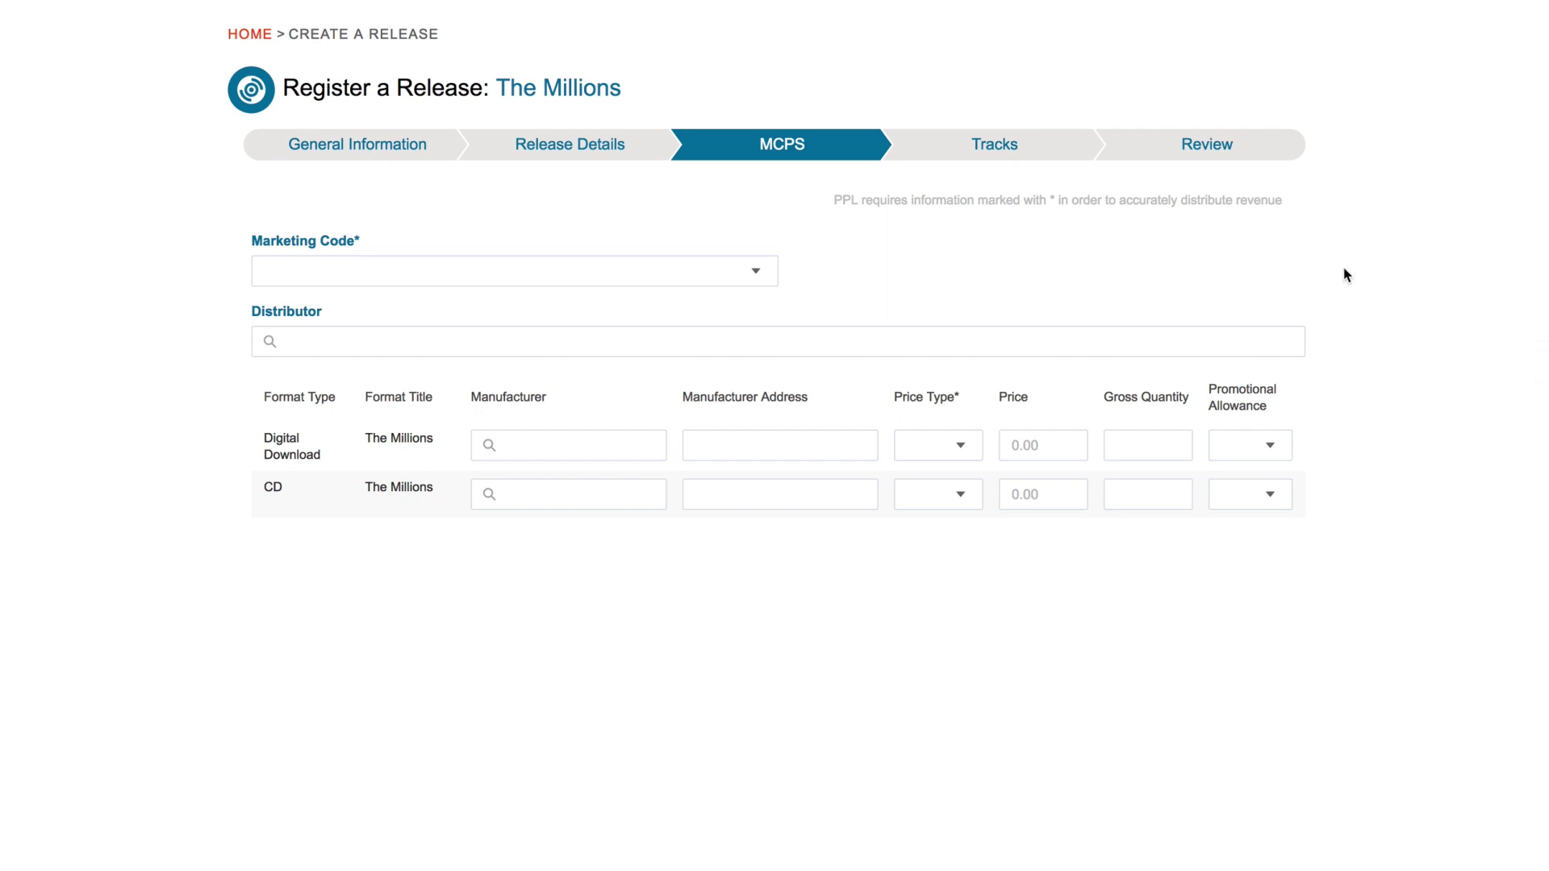
Set the marketing code to Commercial Product and the distributor to PPL
{"action": "left_click", "coordinate": [756, 272]}
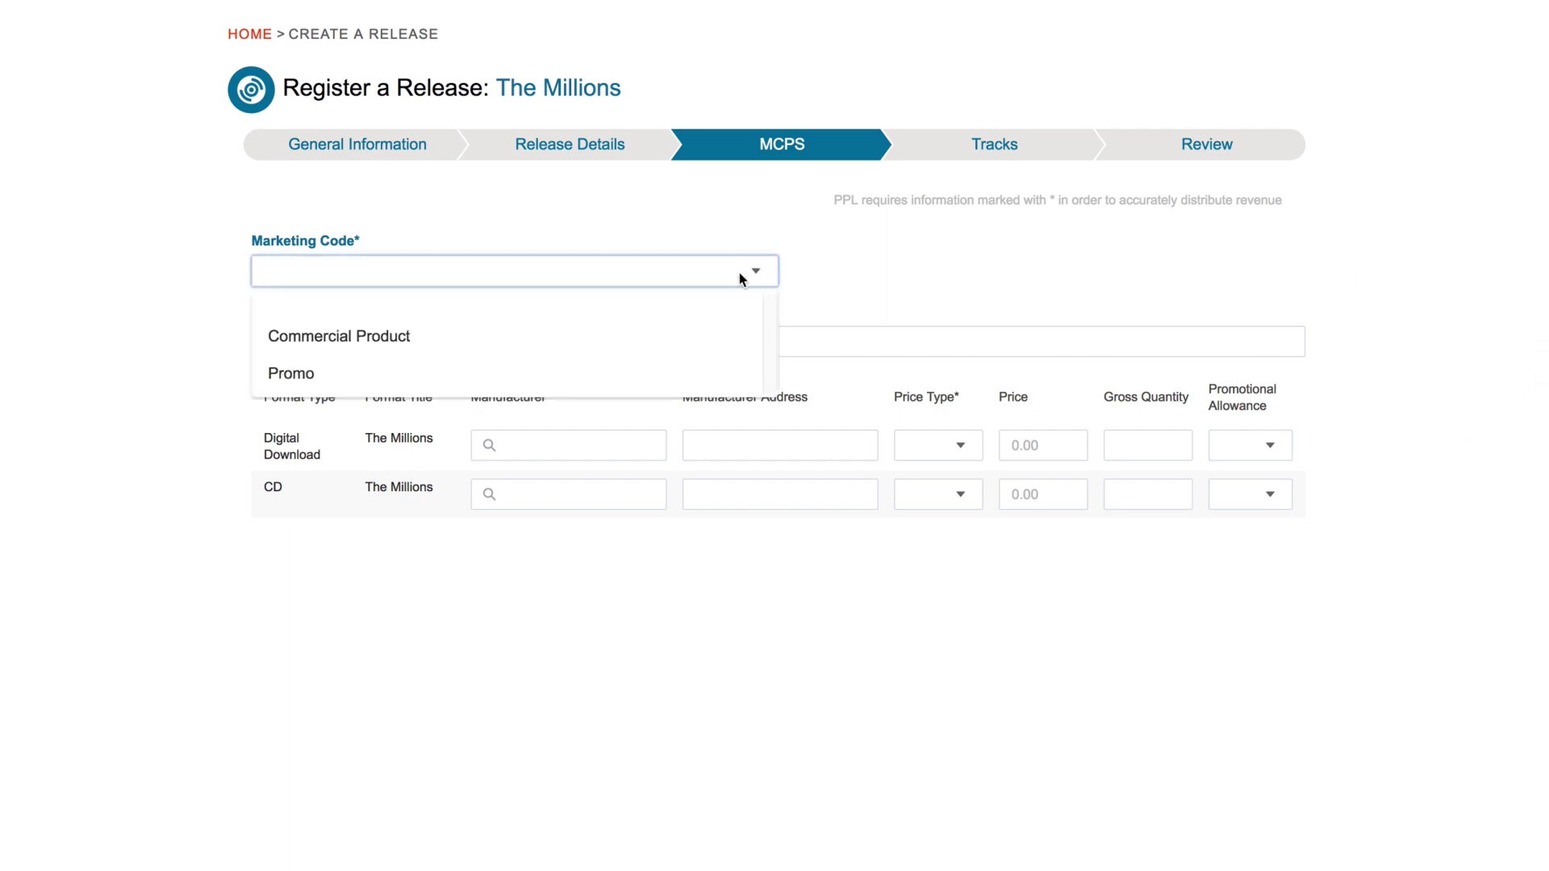
{"action": "left_click", "coordinate": [650, 338]}
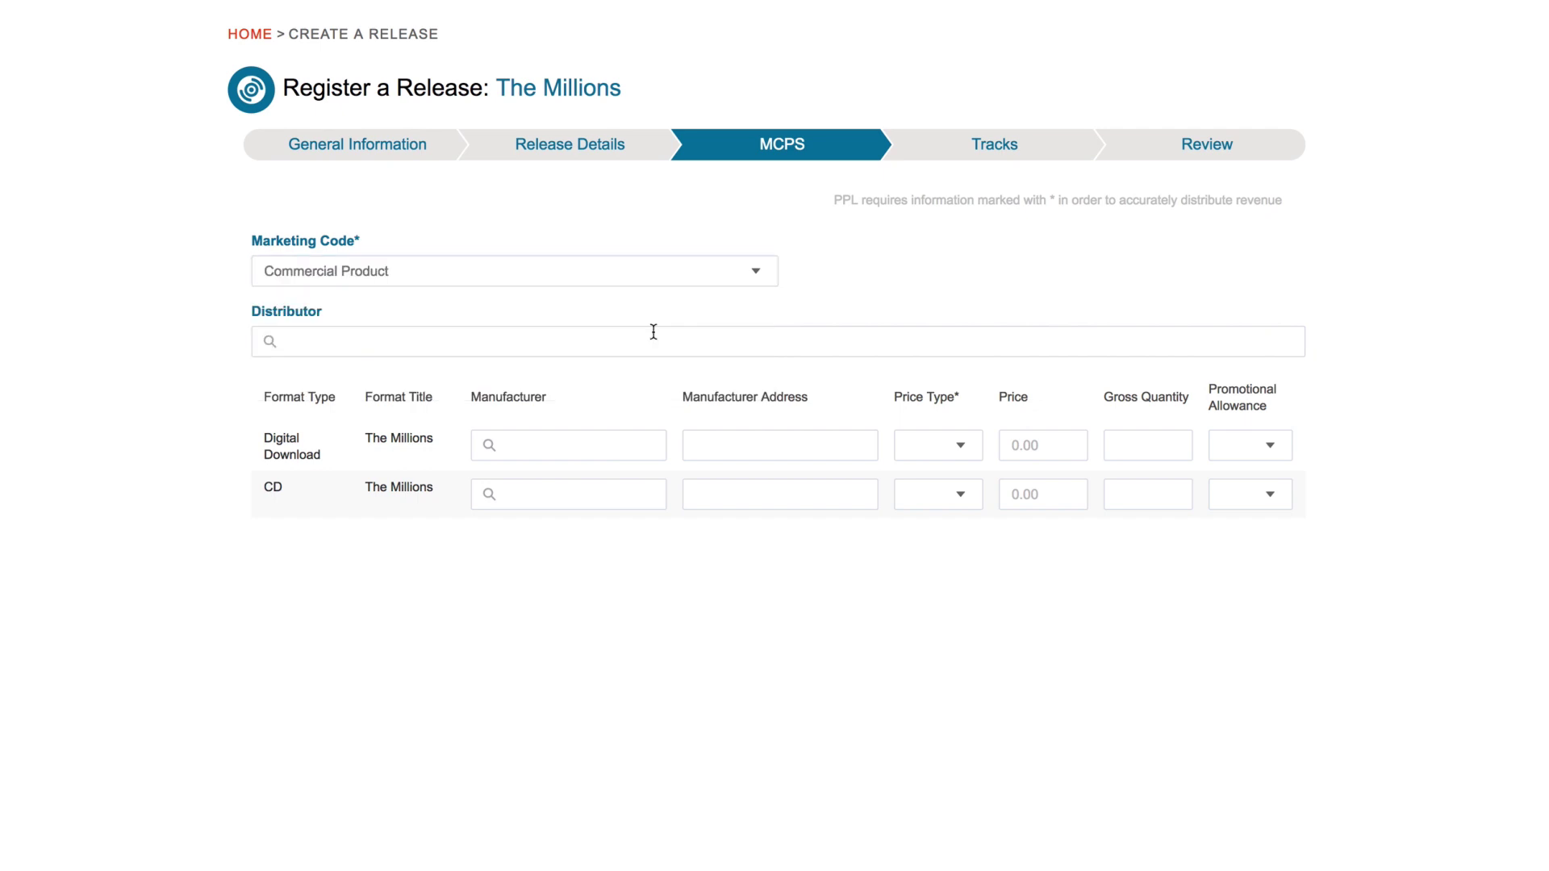
{"action": "left_click", "coordinate": [641, 346]}
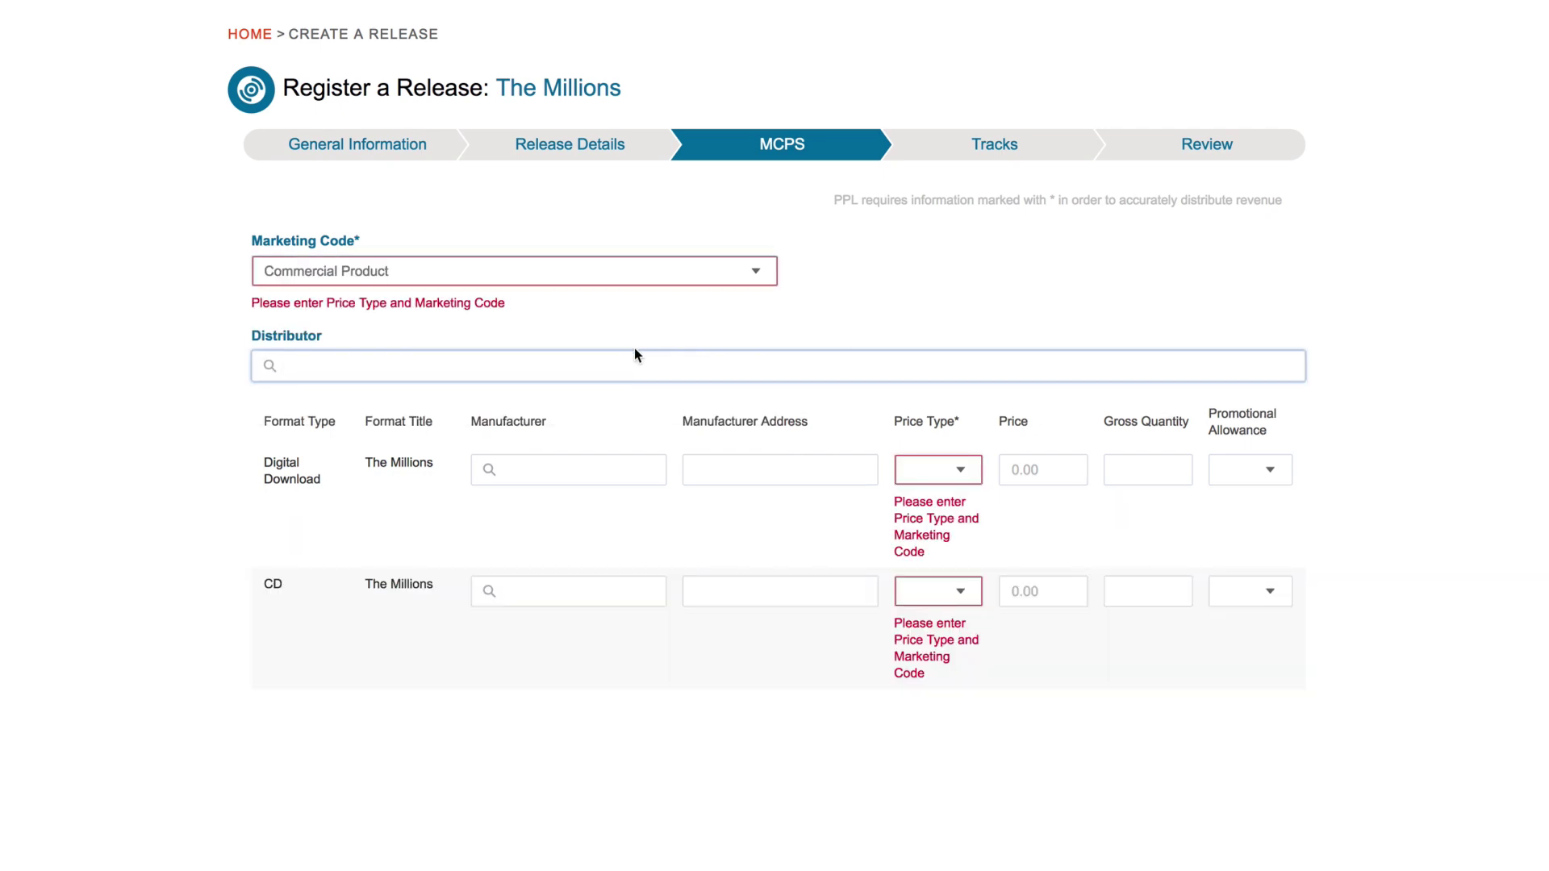
{"action": "type", "text": "PPL"}
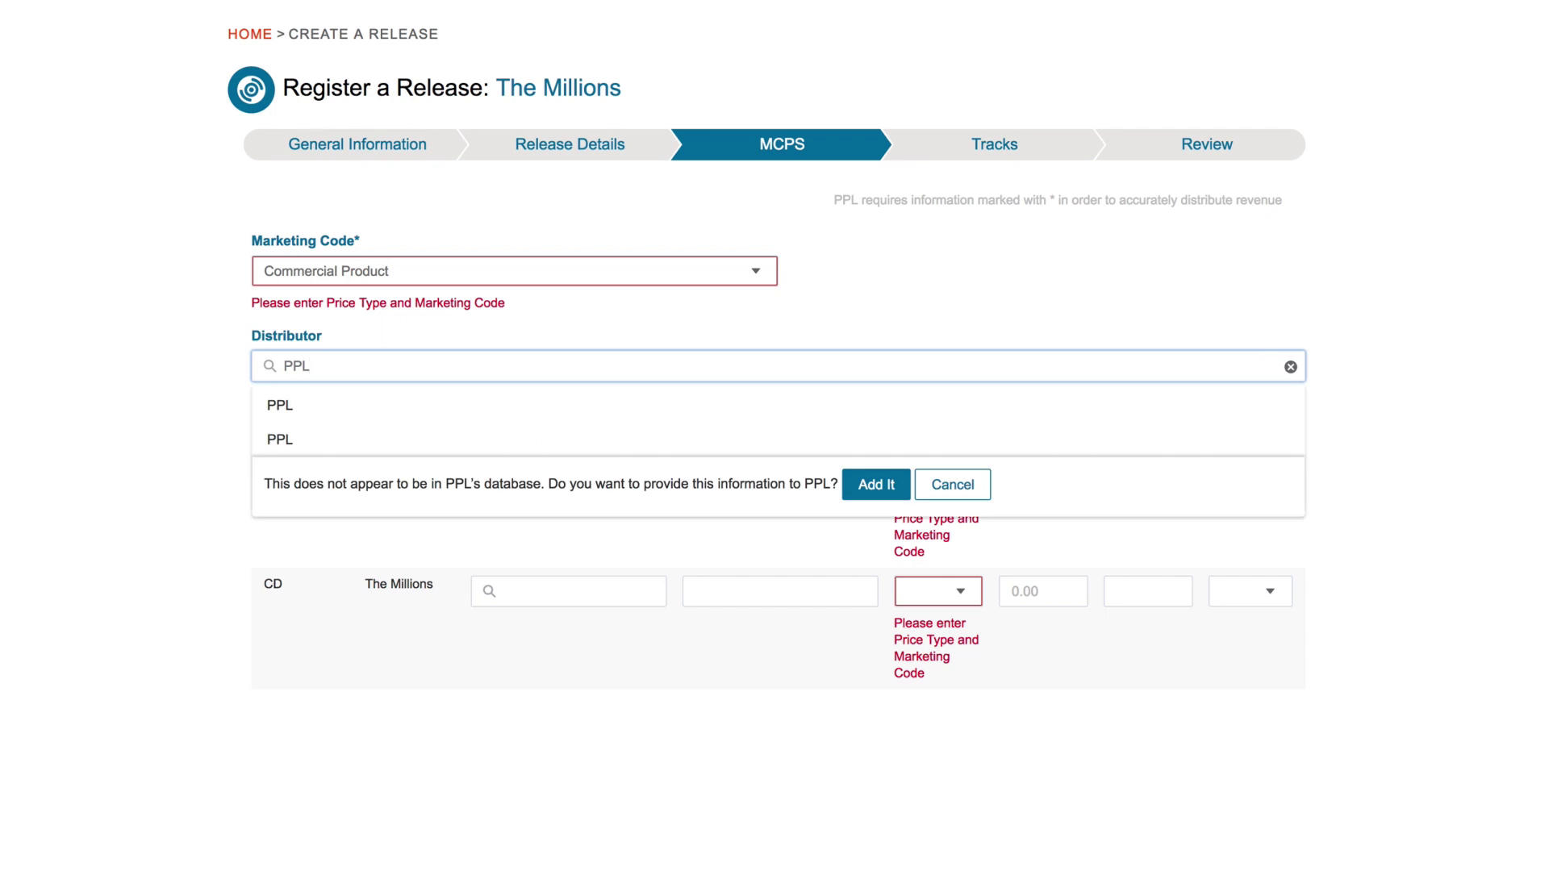
{"action": "left_click", "coordinate": [329, 417]}
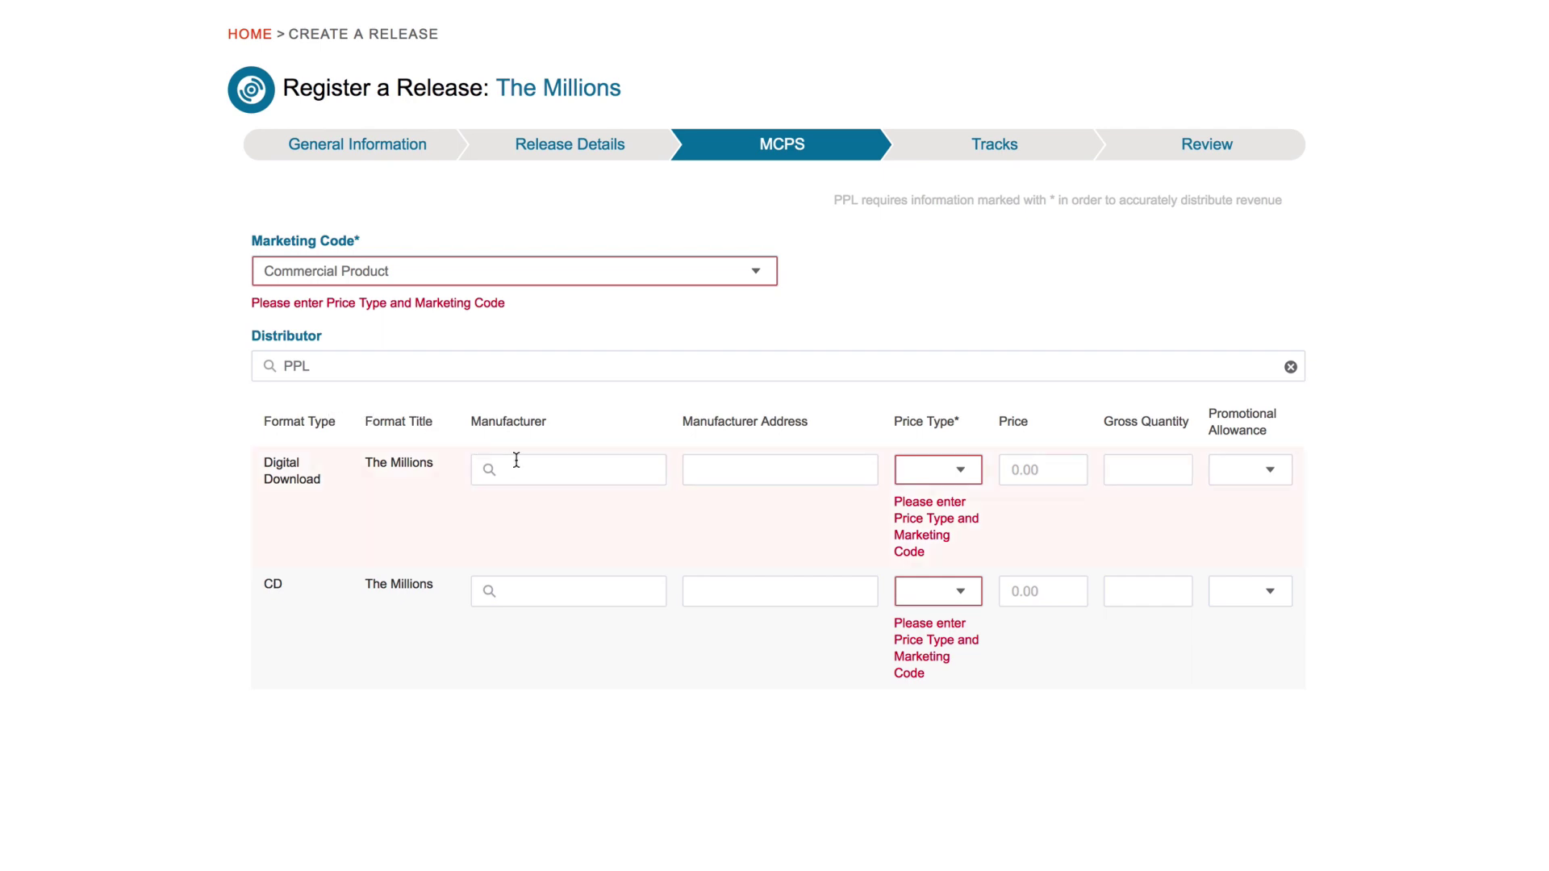
Give Digital Download manufacturer PPL, 1 Upper James Street, Dealer price 5.60, quantity 20, allowance Yes
{"action": "left_click", "coordinate": [535, 471]}
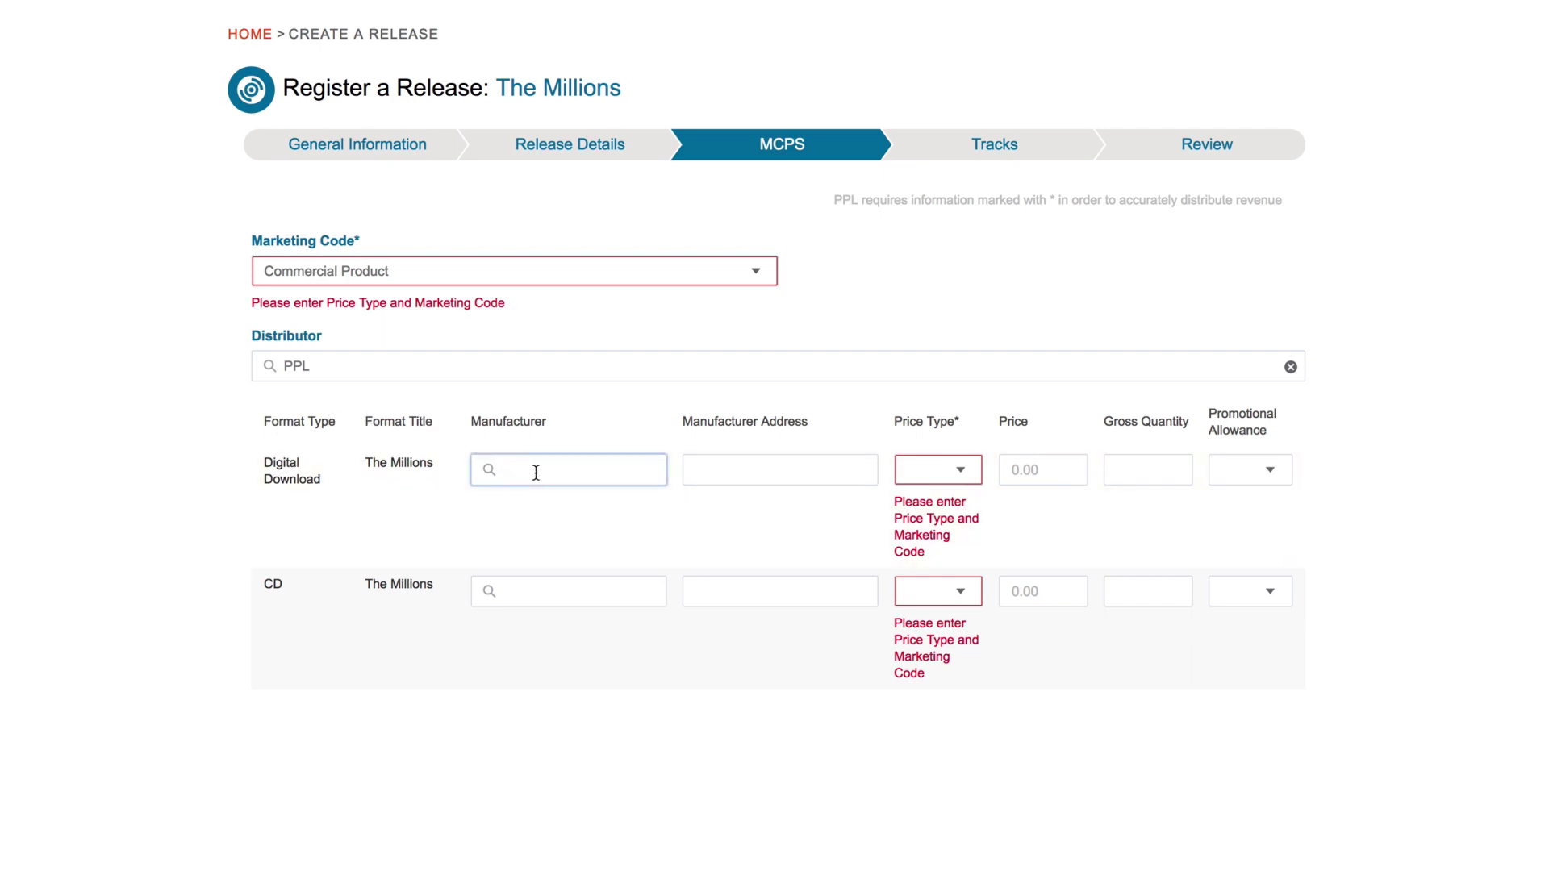
{"action": "type", "text": "PPL"}
{"action": "left_click", "coordinate": [732, 467]}
{"action": "type", "text": "1 Upper J"}
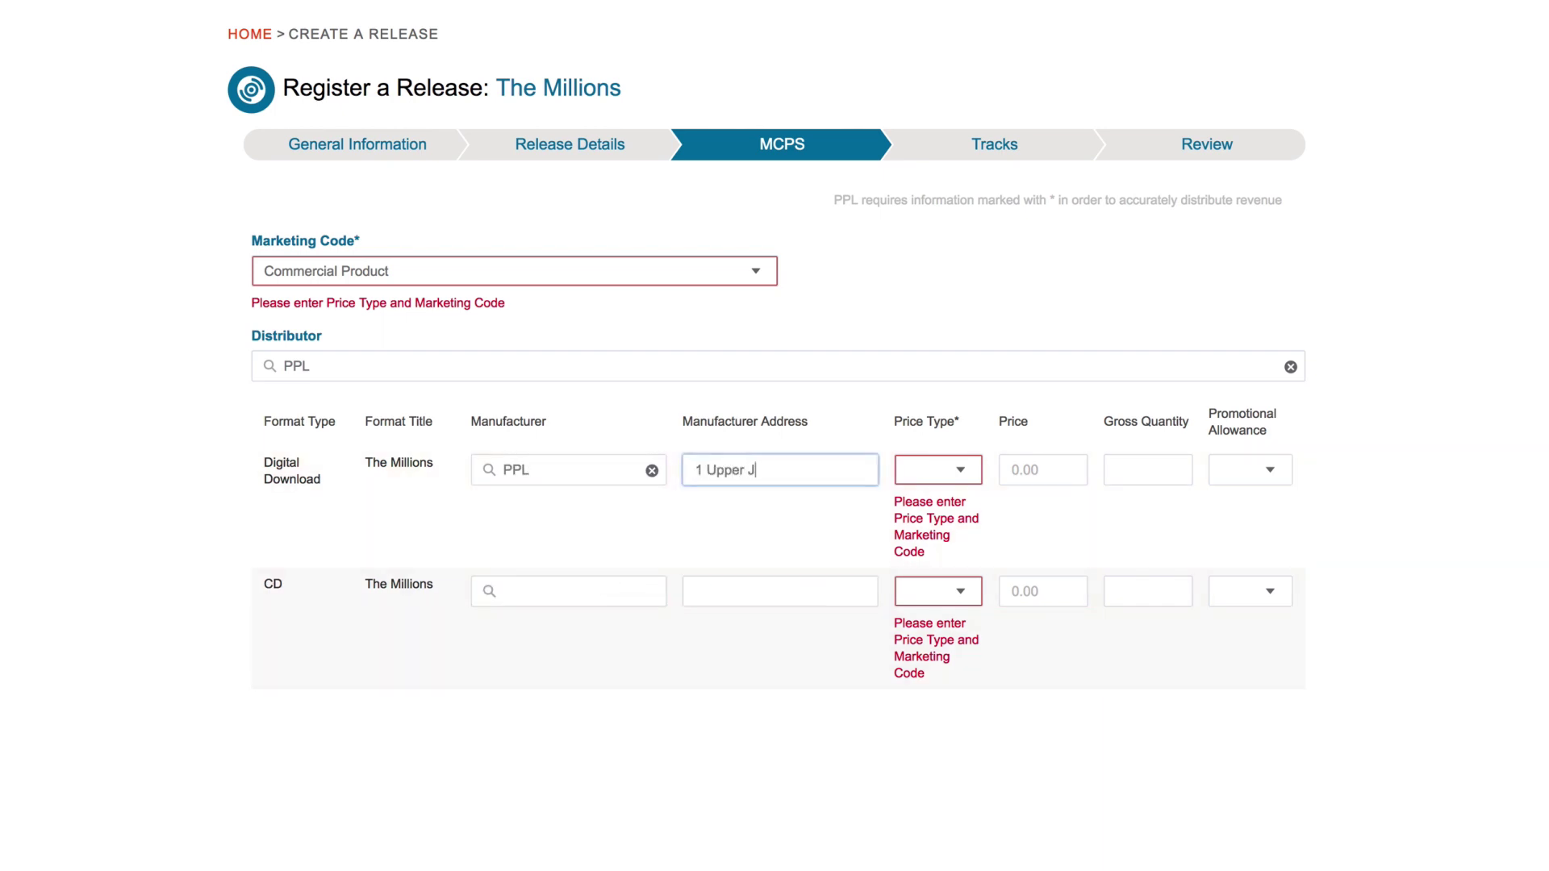
{"action": "type", "text": "ames Street"}
{"action": "left_click", "coordinate": [938, 469]}
{"action": "left_click", "coordinate": [940, 532]}
{"action": "left_click", "coordinate": [1022, 475]}
{"action": "type", "text": "5.60"}
{"action": "key", "text": "Tab"}
{"action": "type", "text": "20"}
{"action": "key", "text": "Tab"}
{"action": "left_click", "coordinate": [1258, 474]}
{"action": "left_click", "coordinate": [1252, 537]}
Give the CD row manufacturer PPL, Dealer price 4.00, gross quantity 50, promotional allowance Yes
{"action": "left_click", "coordinate": [595, 592]}
{"action": "type", "text": "PPL"}
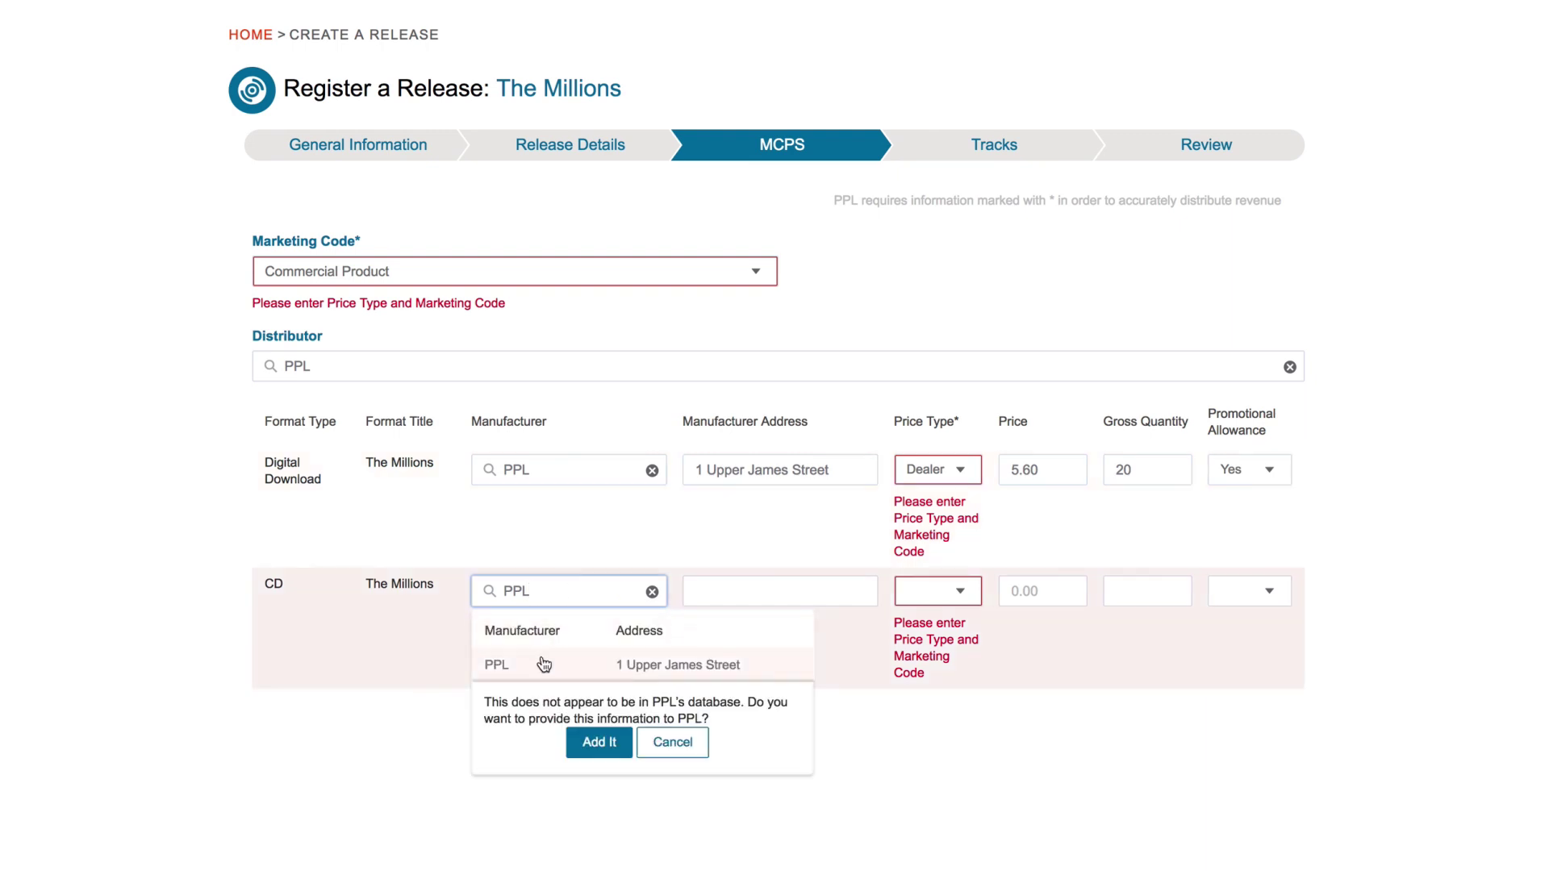
{"action": "left_click", "coordinate": [494, 664]}
{"action": "left_click", "coordinate": [938, 592]}
{"action": "left_click", "coordinate": [928, 653]}
{"action": "left_click", "coordinate": [1031, 592]}
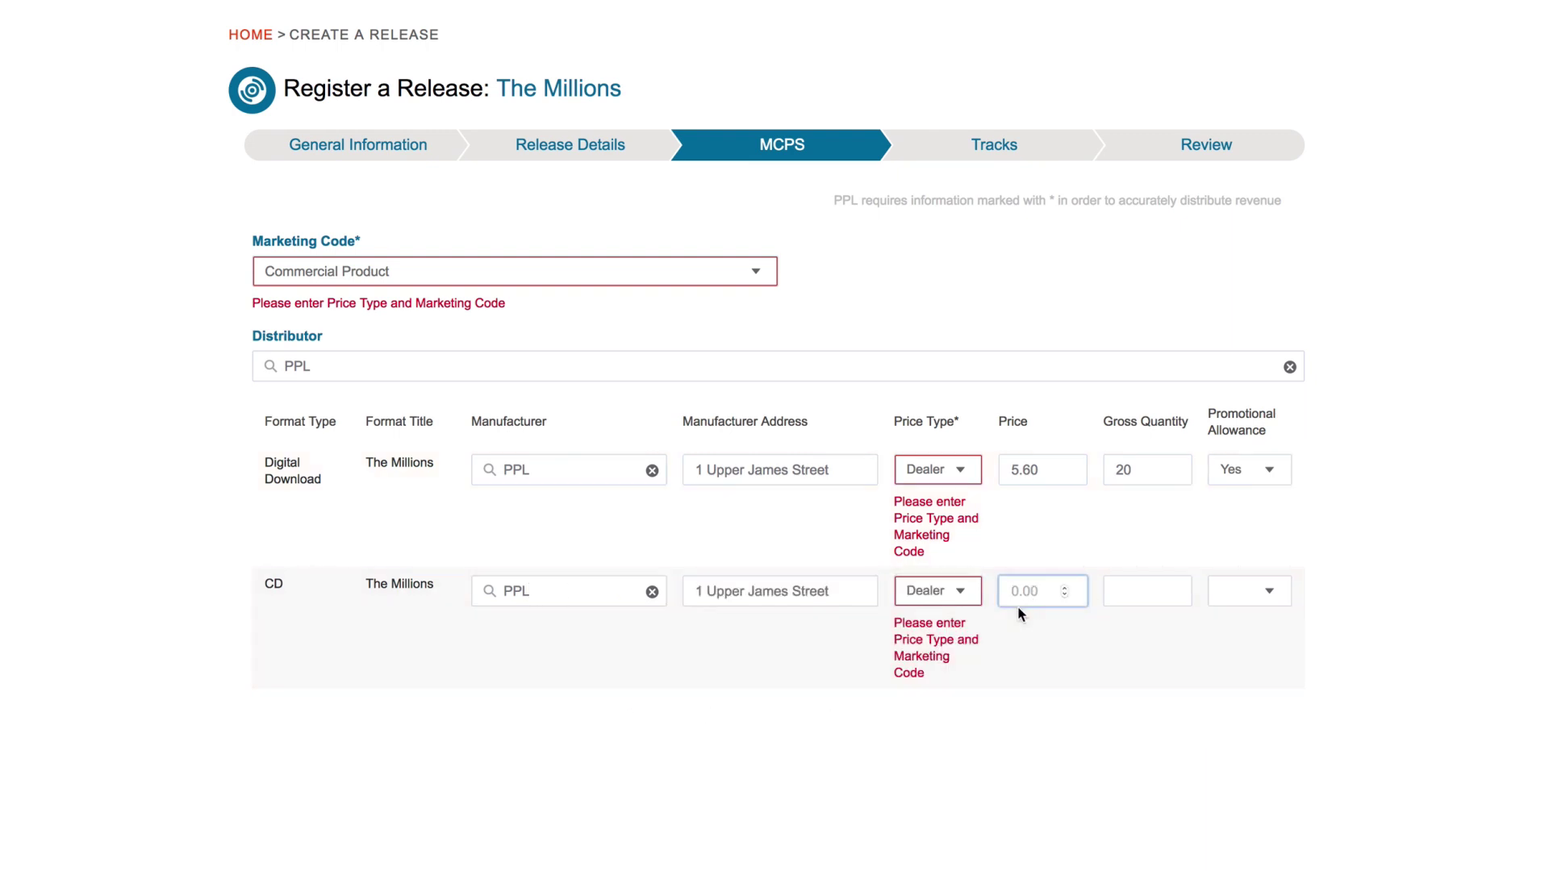
{"action": "type", "text": "4.00"}
{"action": "left_click", "coordinate": [1113, 494]}
{"action": "type", "text": "50"}
{"action": "left_click", "coordinate": [1249, 494]}
{"action": "left_click", "coordinate": [1232, 553]}
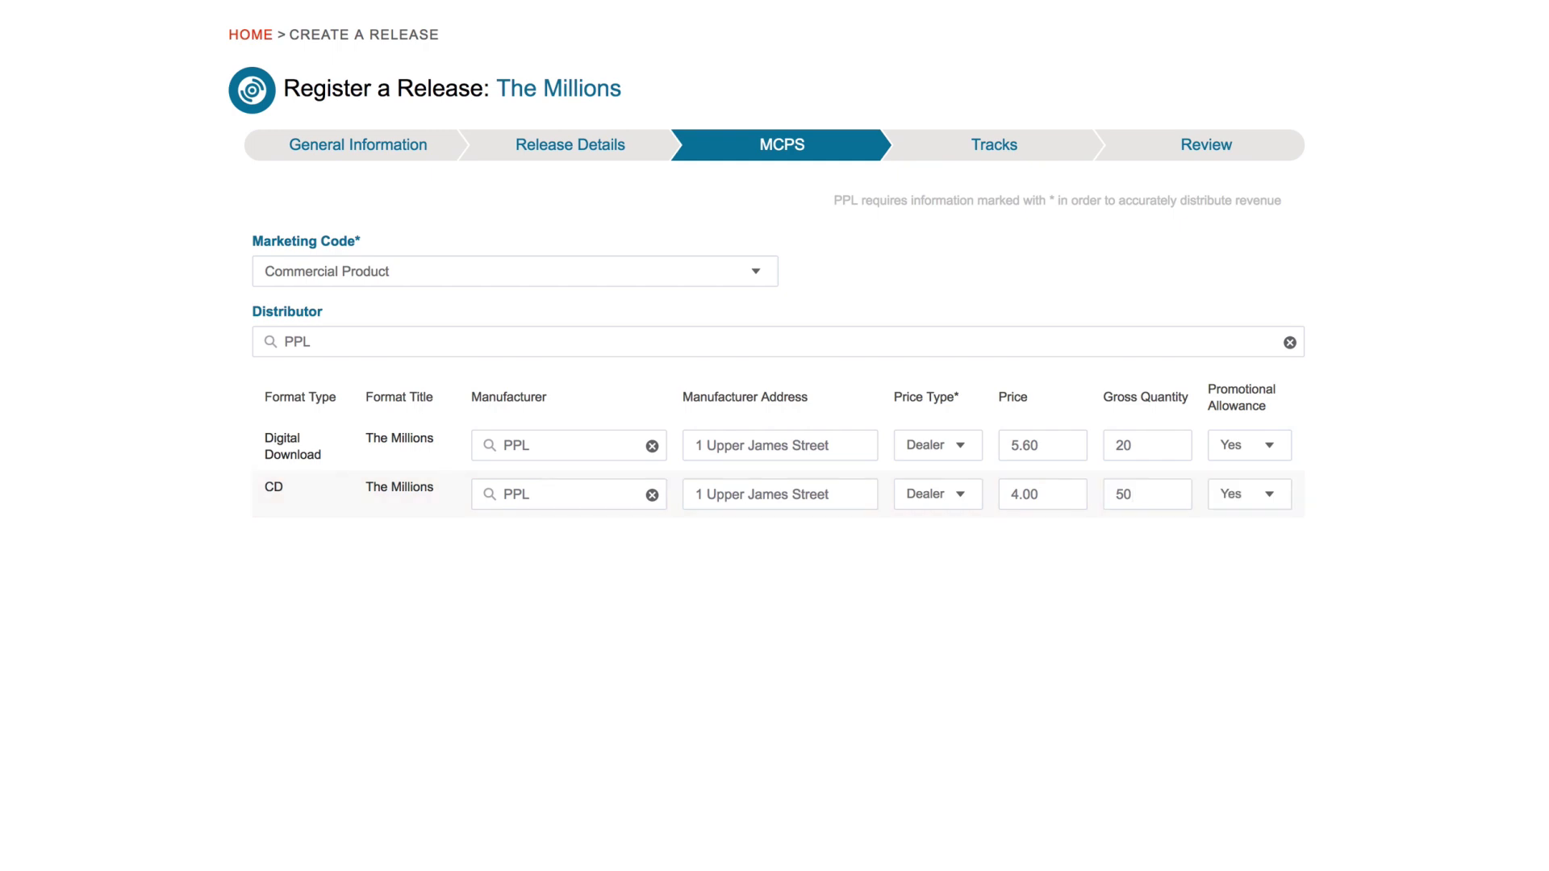
{"action": "scroll", "coordinate": [775, 436], "scroll_direction": "down", "scroll_amount": 5}
{"action": "left_click", "coordinate": [774, 815]}
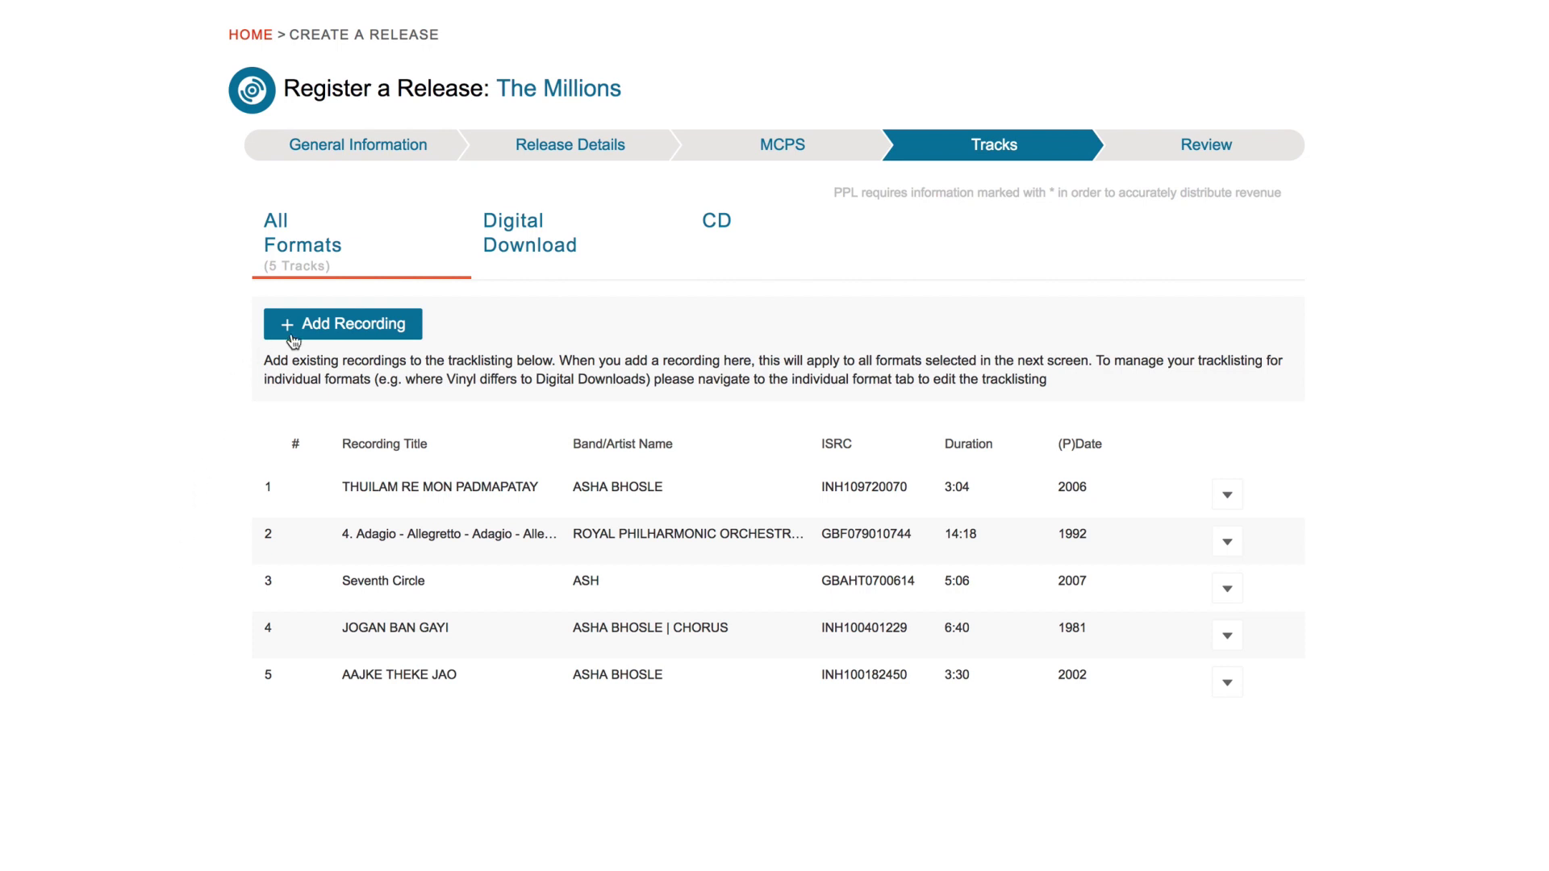
Add Example Recordings 7, 5 and 3 to both formats, bringing the tracklist to eight
{"action": "left_click", "coordinate": [350, 331]}
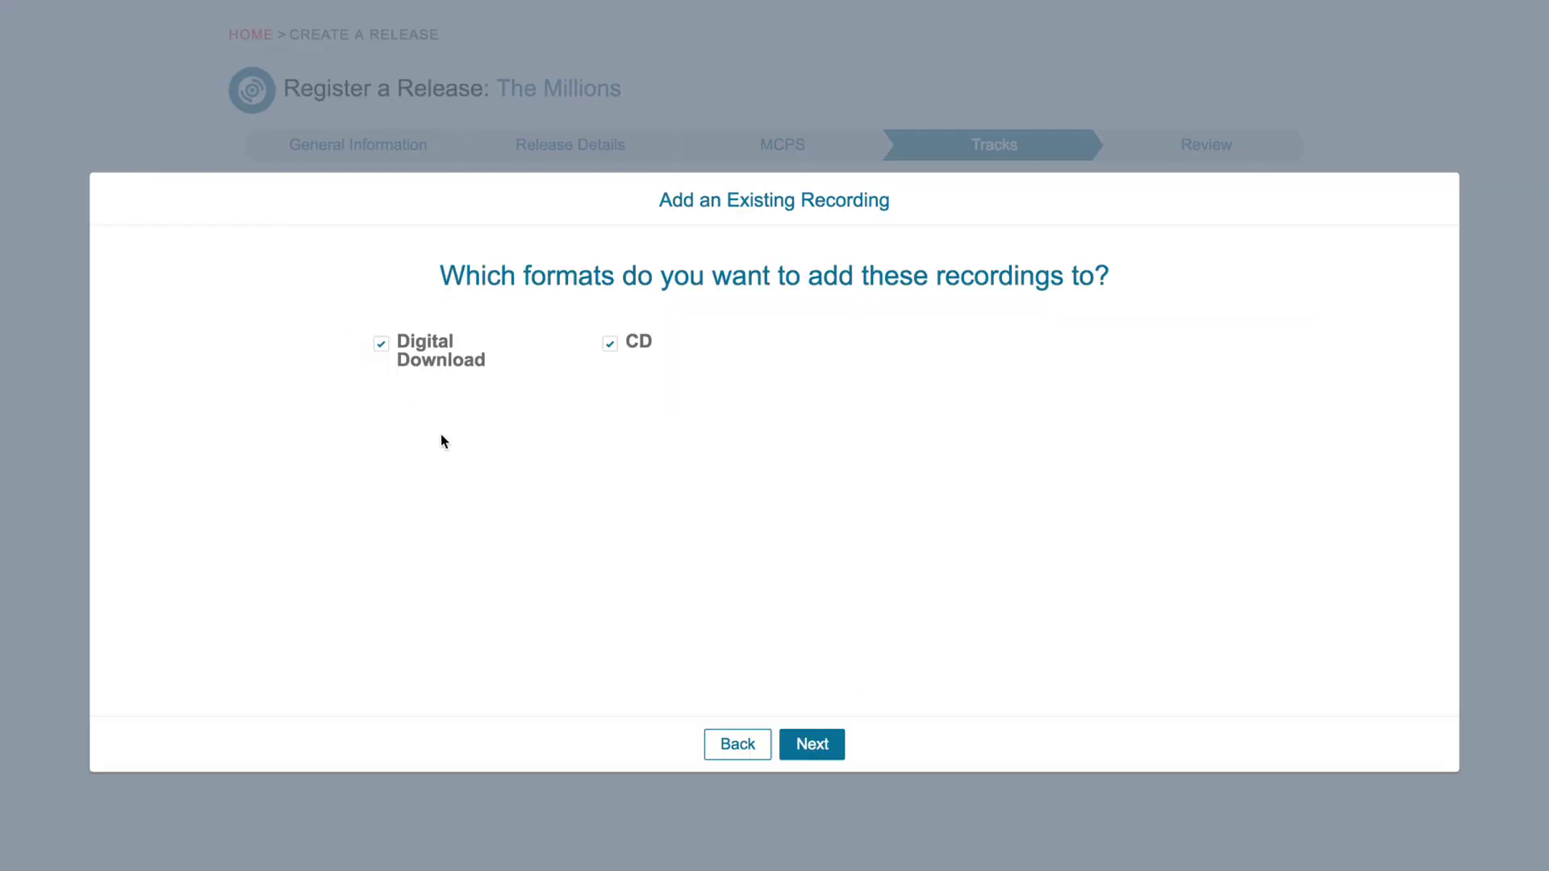
{"action": "left_click", "coordinate": [829, 745]}
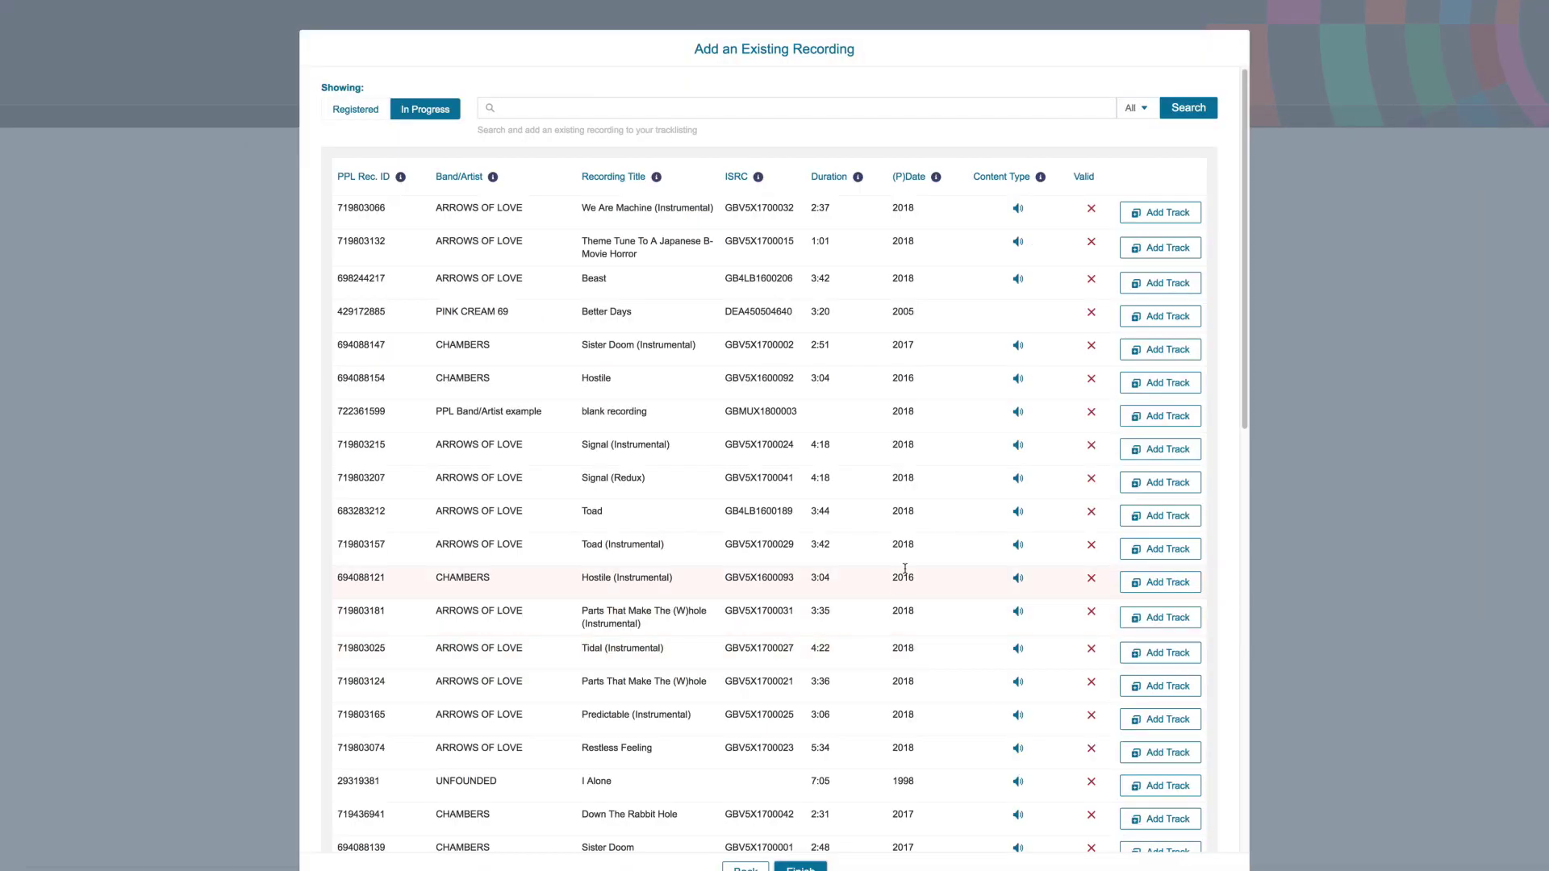
{"action": "scroll", "coordinate": [904, 569], "scroll_direction": "down", "scroll_amount": 10}
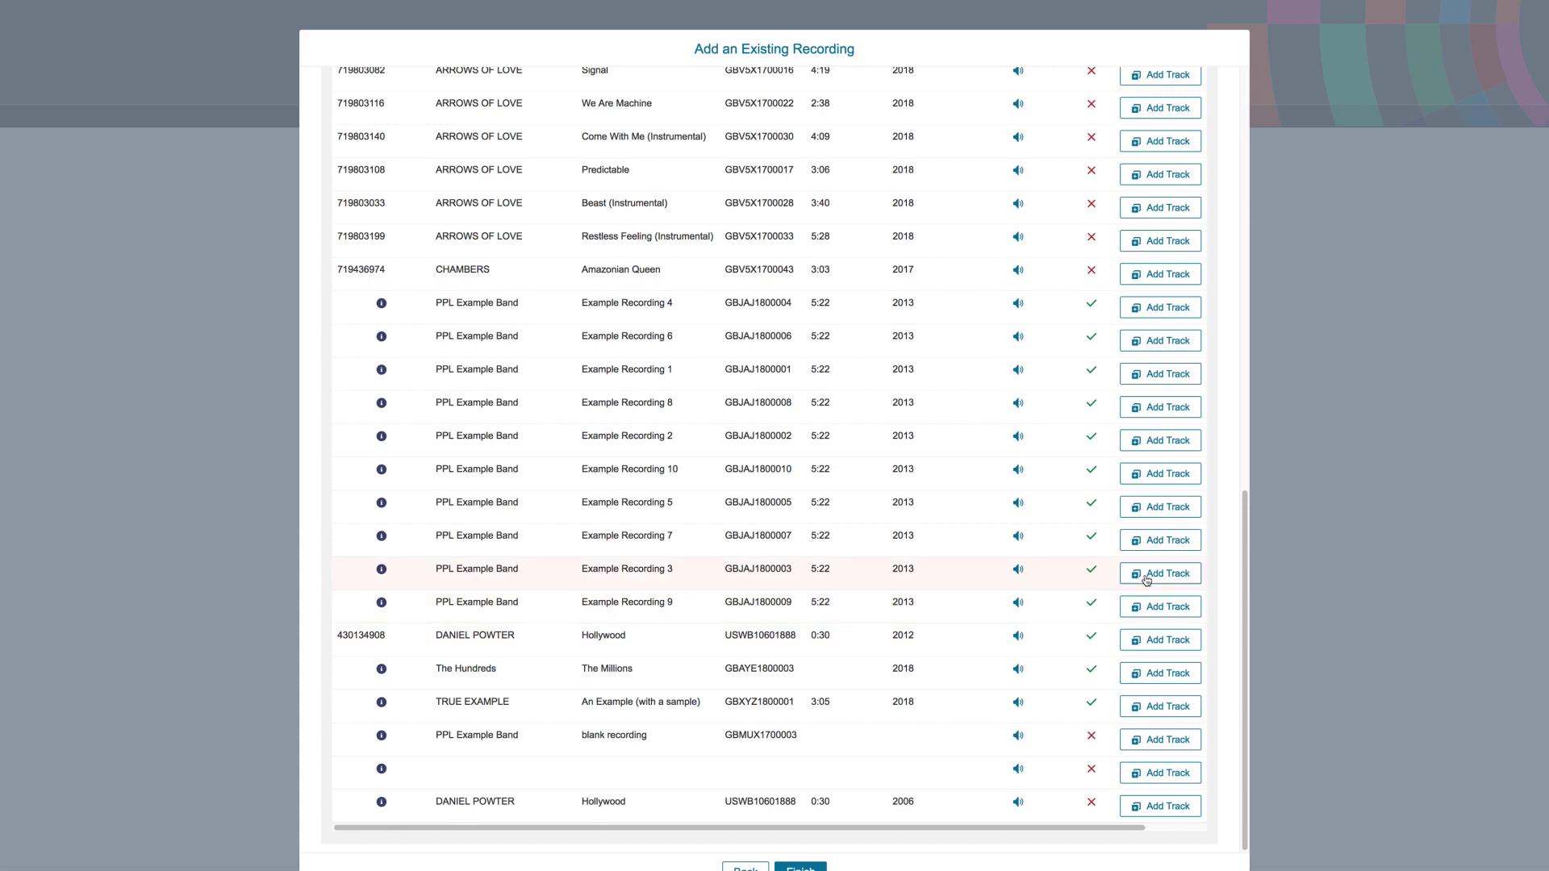
{"action": "left_click", "coordinate": [1150, 541]}
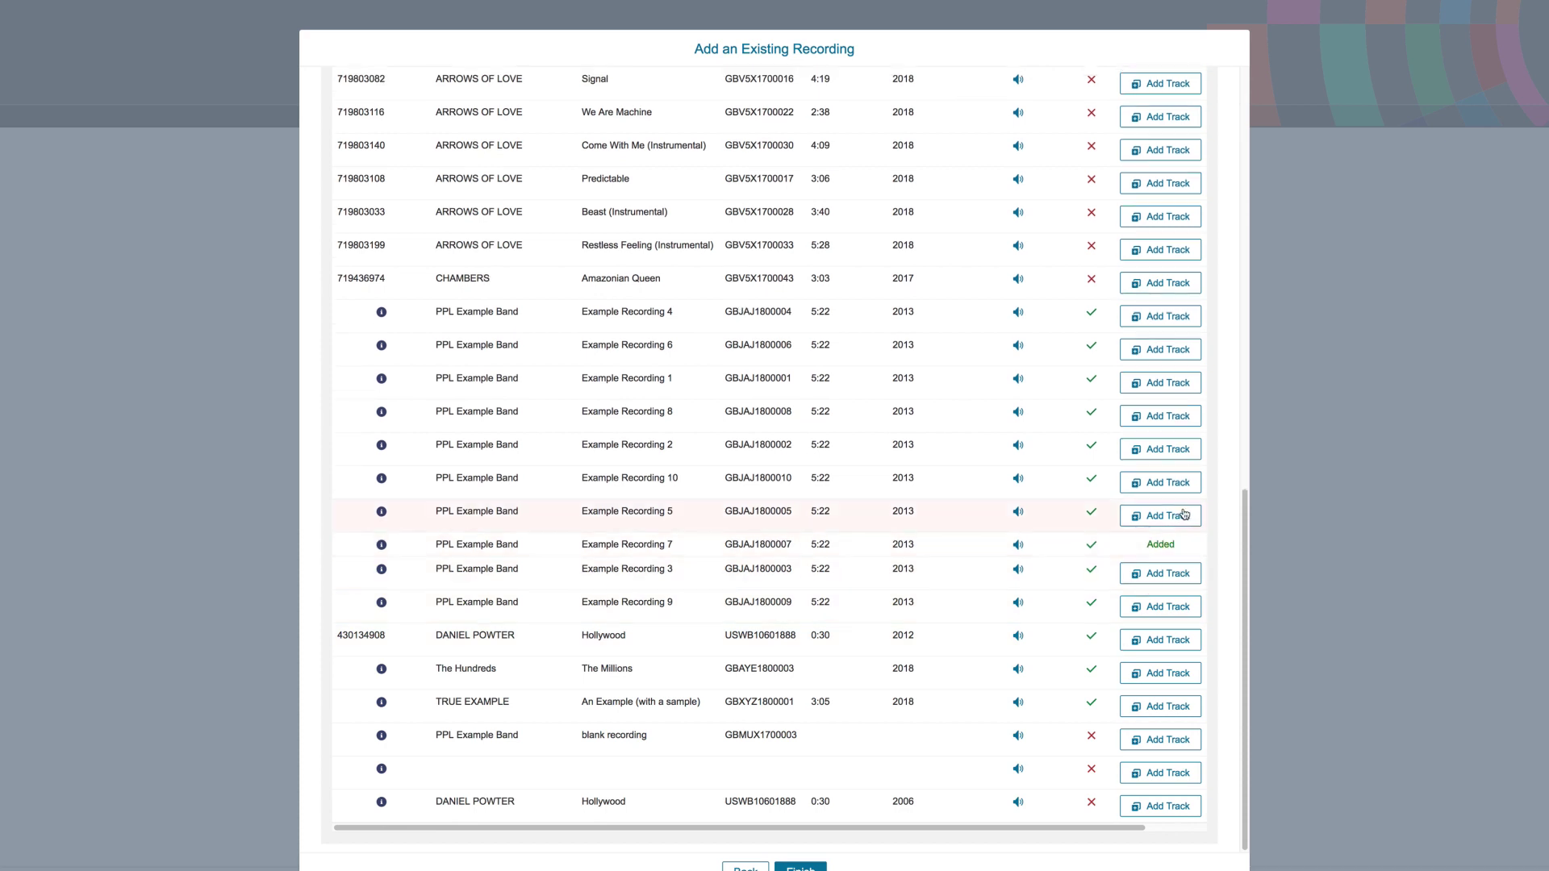
{"action": "left_click", "coordinate": [1183, 515]}
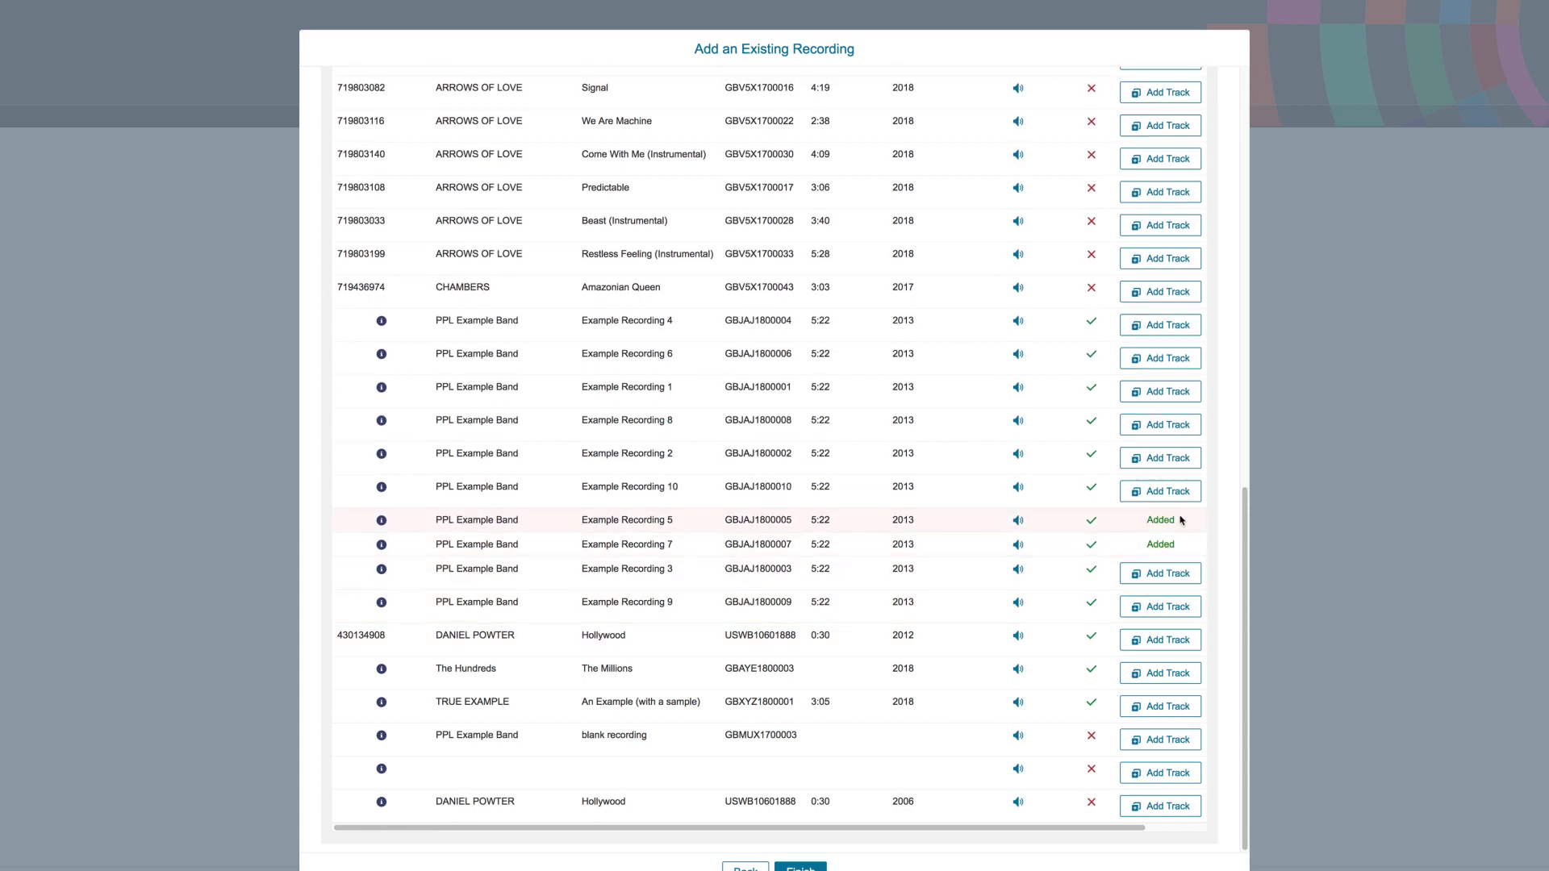
{"action": "left_click", "coordinate": [1176, 573]}
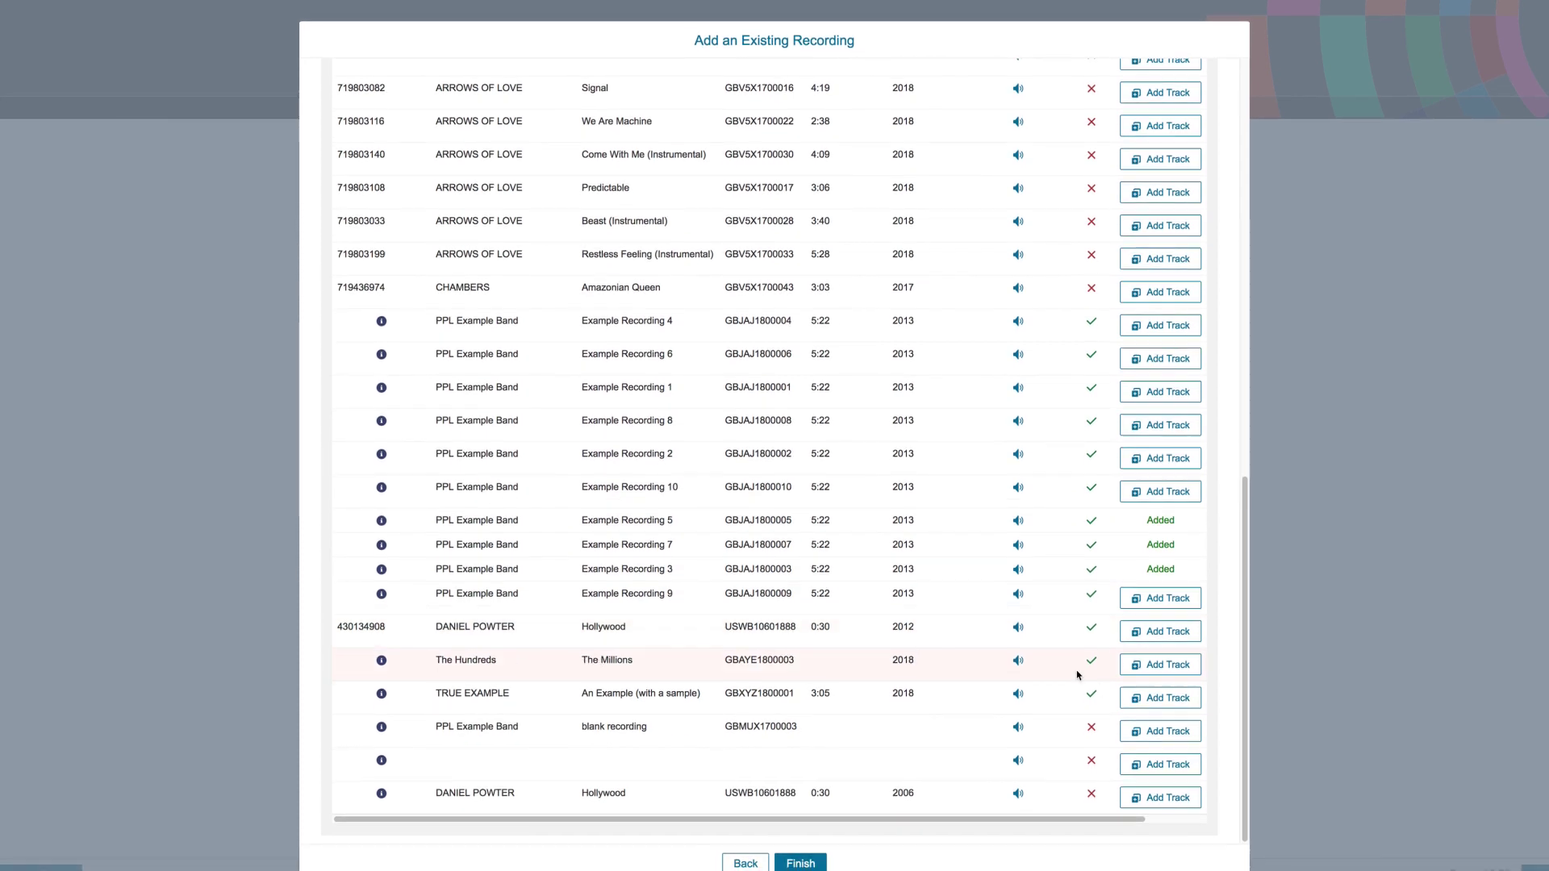
{"action": "left_click", "coordinate": [810, 824]}
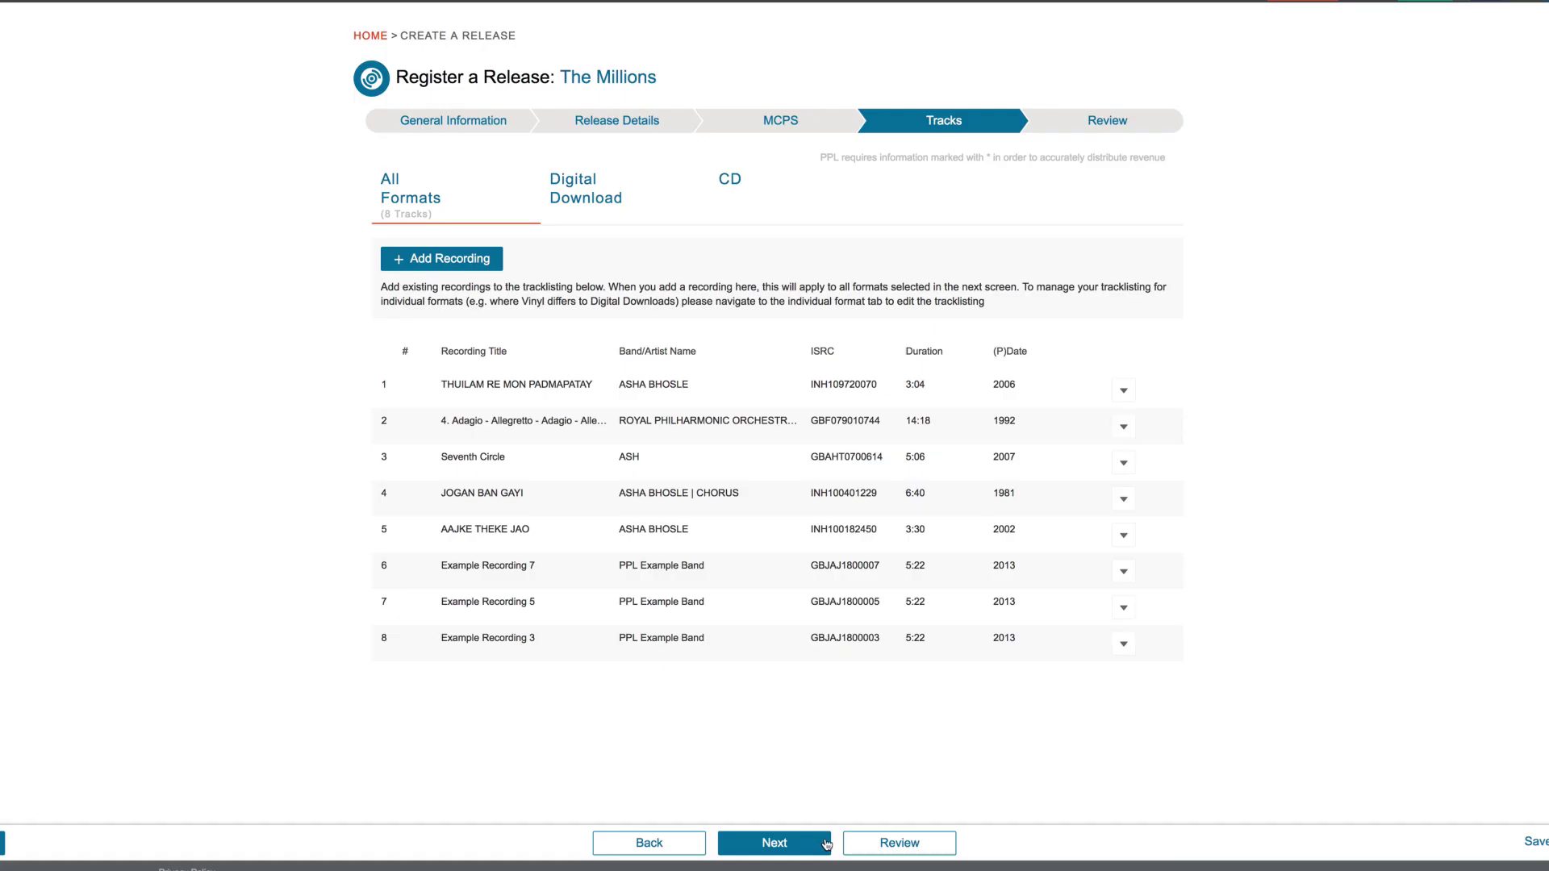
{"action": "left_click", "coordinate": [802, 843]}
Review the release summary, checking Dealer prices 5.60 and 4.00 and all eight tracks
{"action": "left_click", "coordinate": [774, 842]}
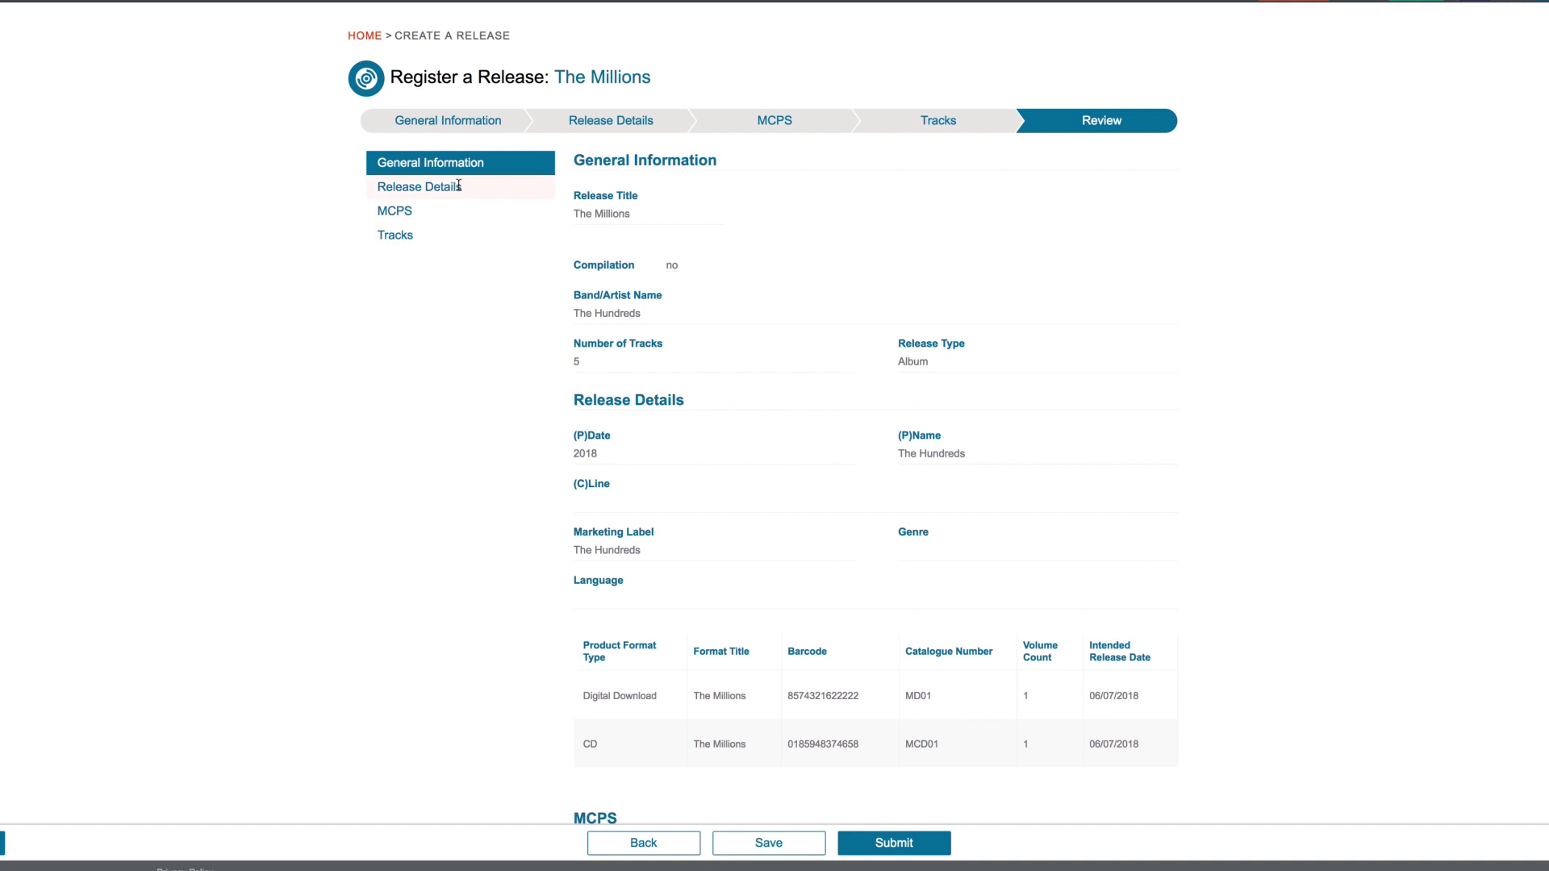
{"action": "scroll", "coordinate": [1325, 484], "scroll_direction": "down", "scroll_amount": 1}
{"action": "scroll", "coordinate": [1325, 484], "scroll_direction": "down", "scroll_amount": 5}
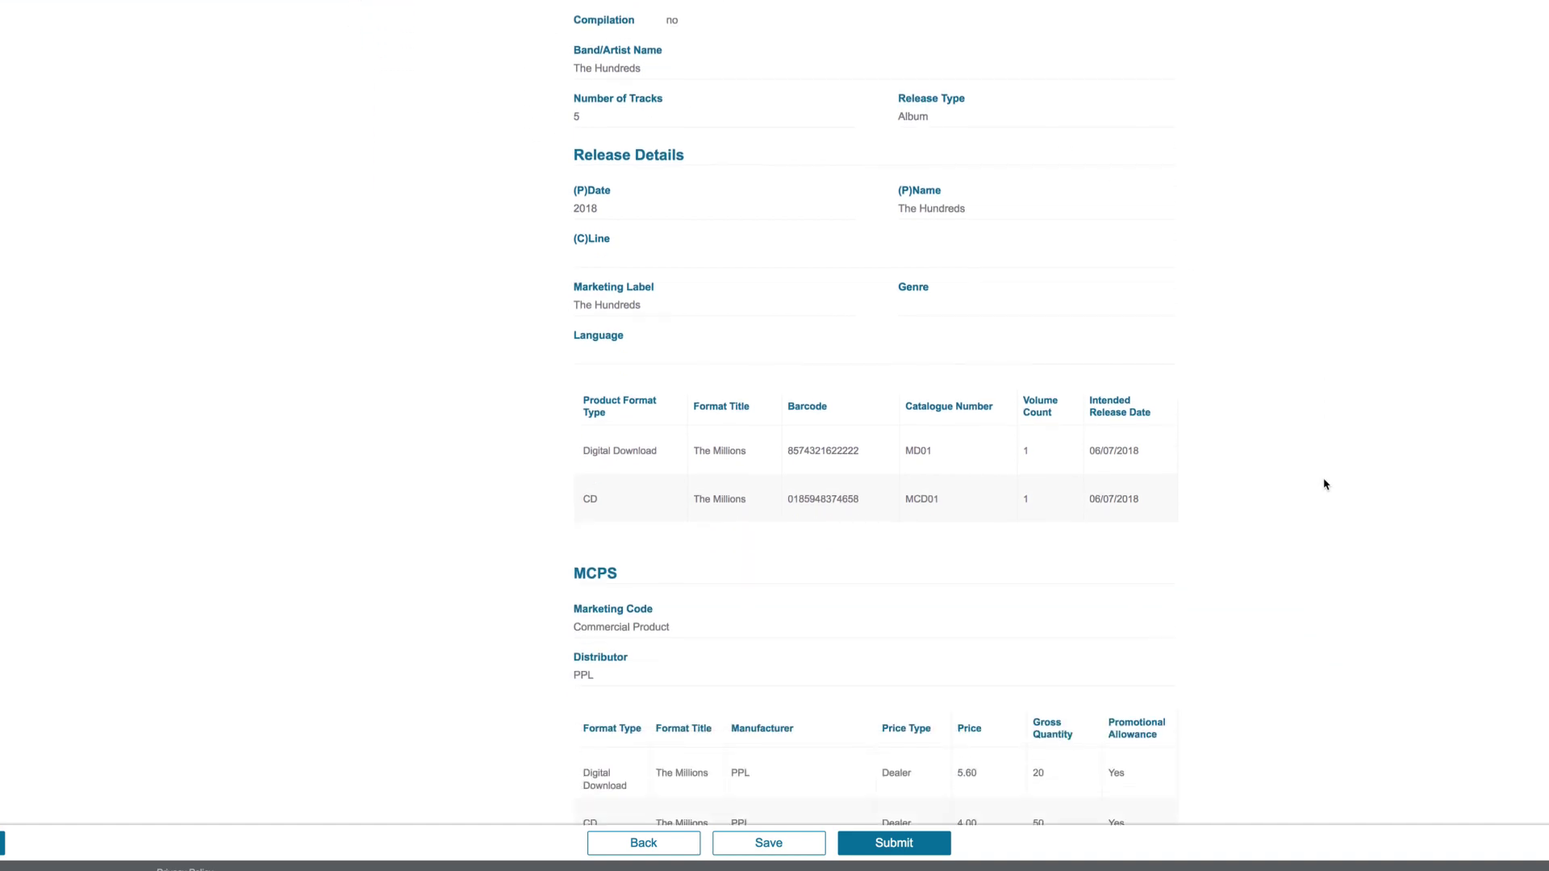
{"action": "scroll", "coordinate": [1326, 484], "scroll_direction": "down", "scroll_amount": 6}
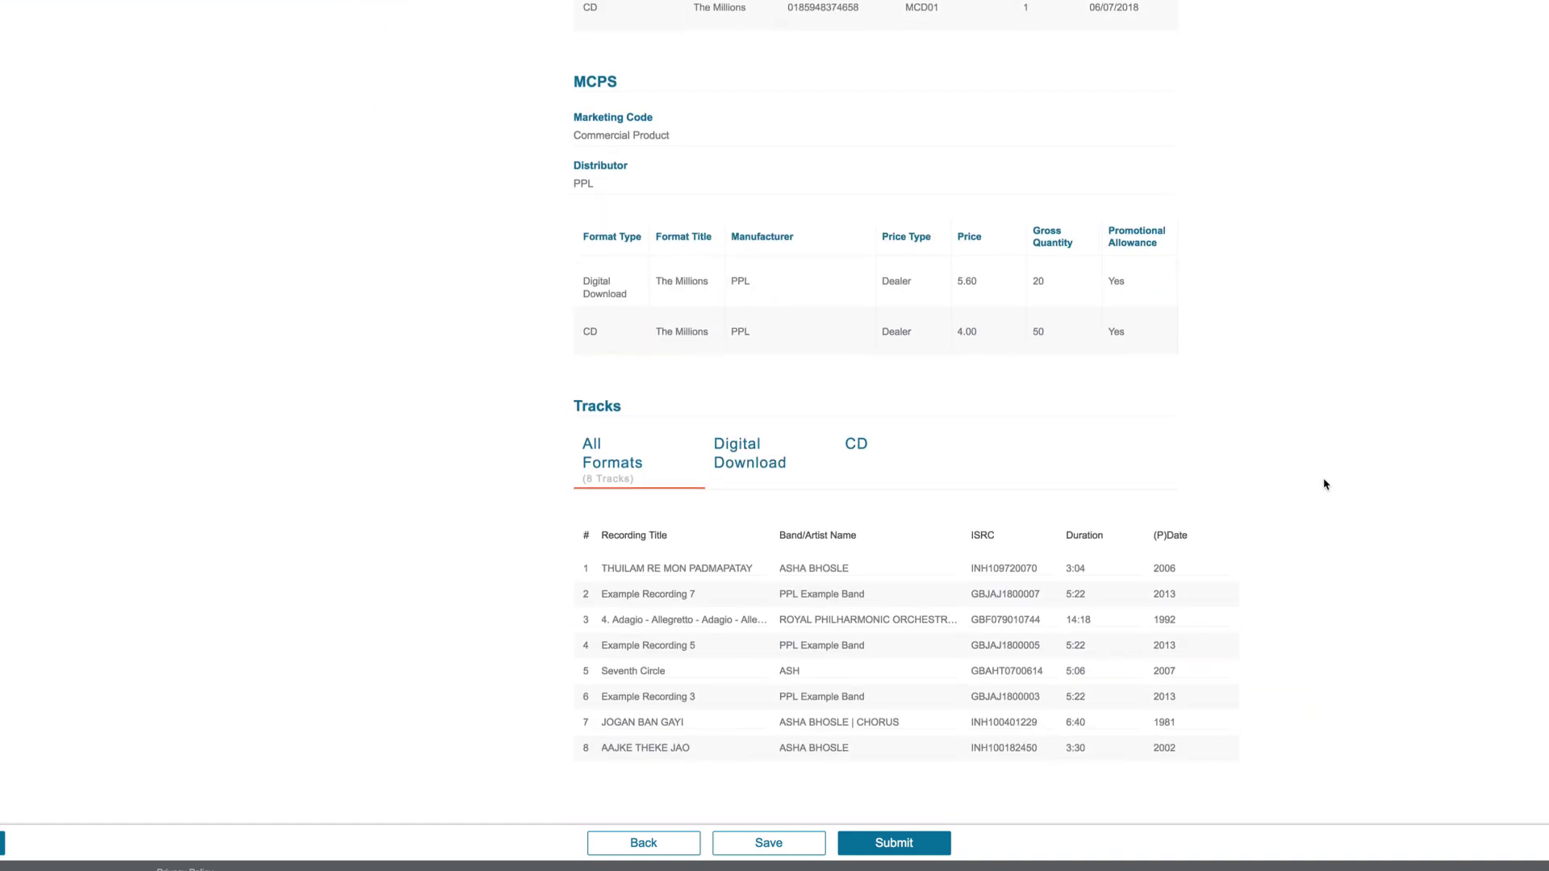
{"action": "scroll", "coordinate": [1326, 484], "scroll_direction": "up", "scroll_amount": 8}
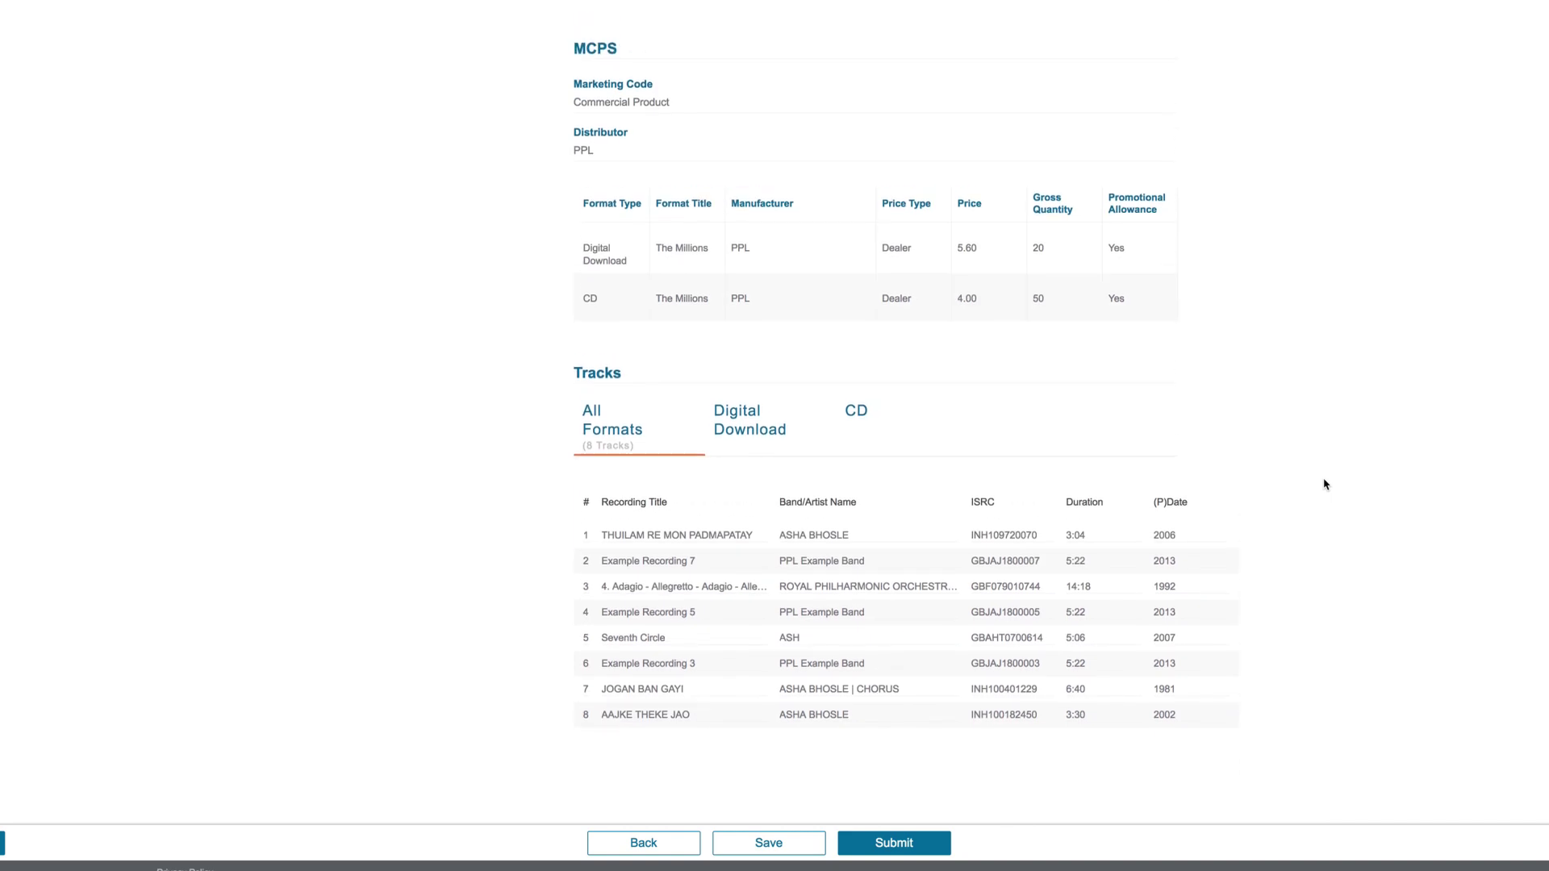
{"action": "scroll", "coordinate": [1325, 484], "scroll_direction": "up", "scroll_amount": 2}
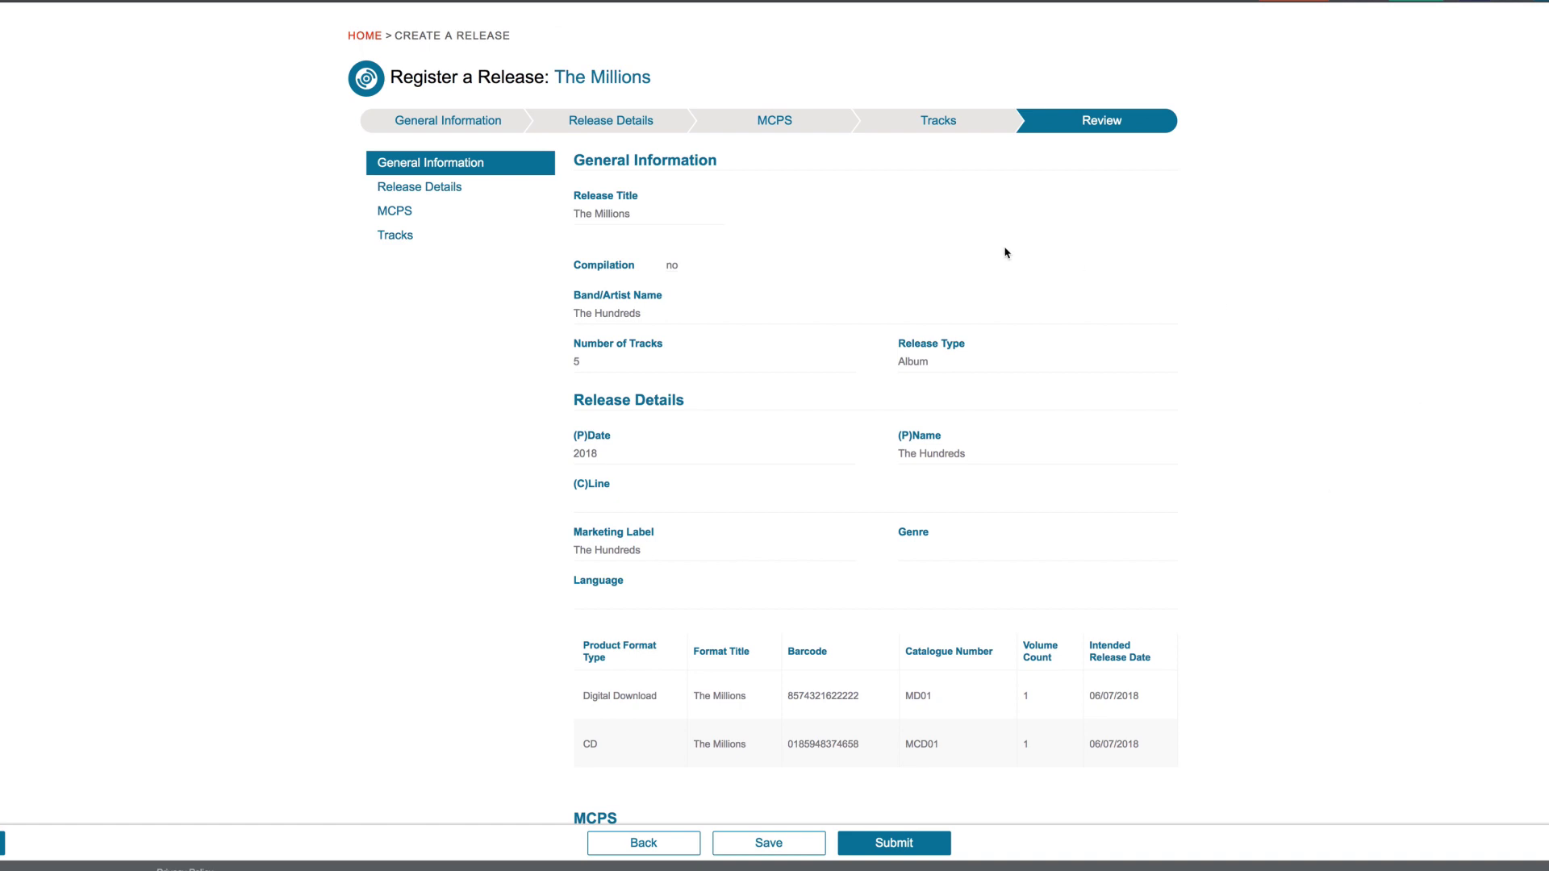
{"action": "scroll", "coordinate": [453, 190], "scroll_direction": "down", "scroll_amount": 7}
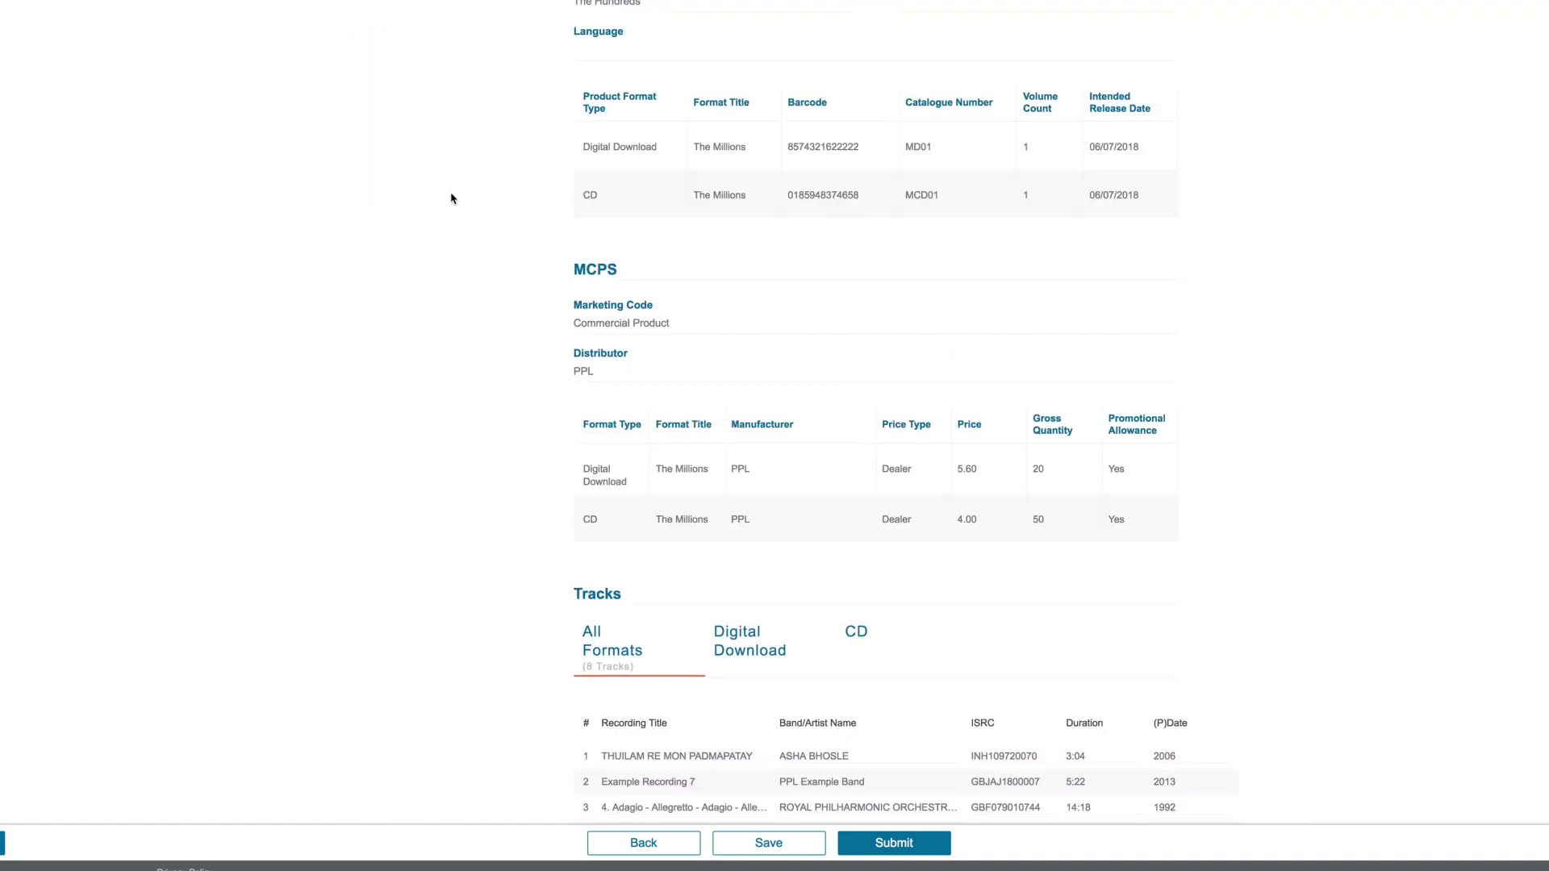
{"action": "scroll", "coordinate": [455, 182], "scroll_direction": "down", "scroll_amount": 3}
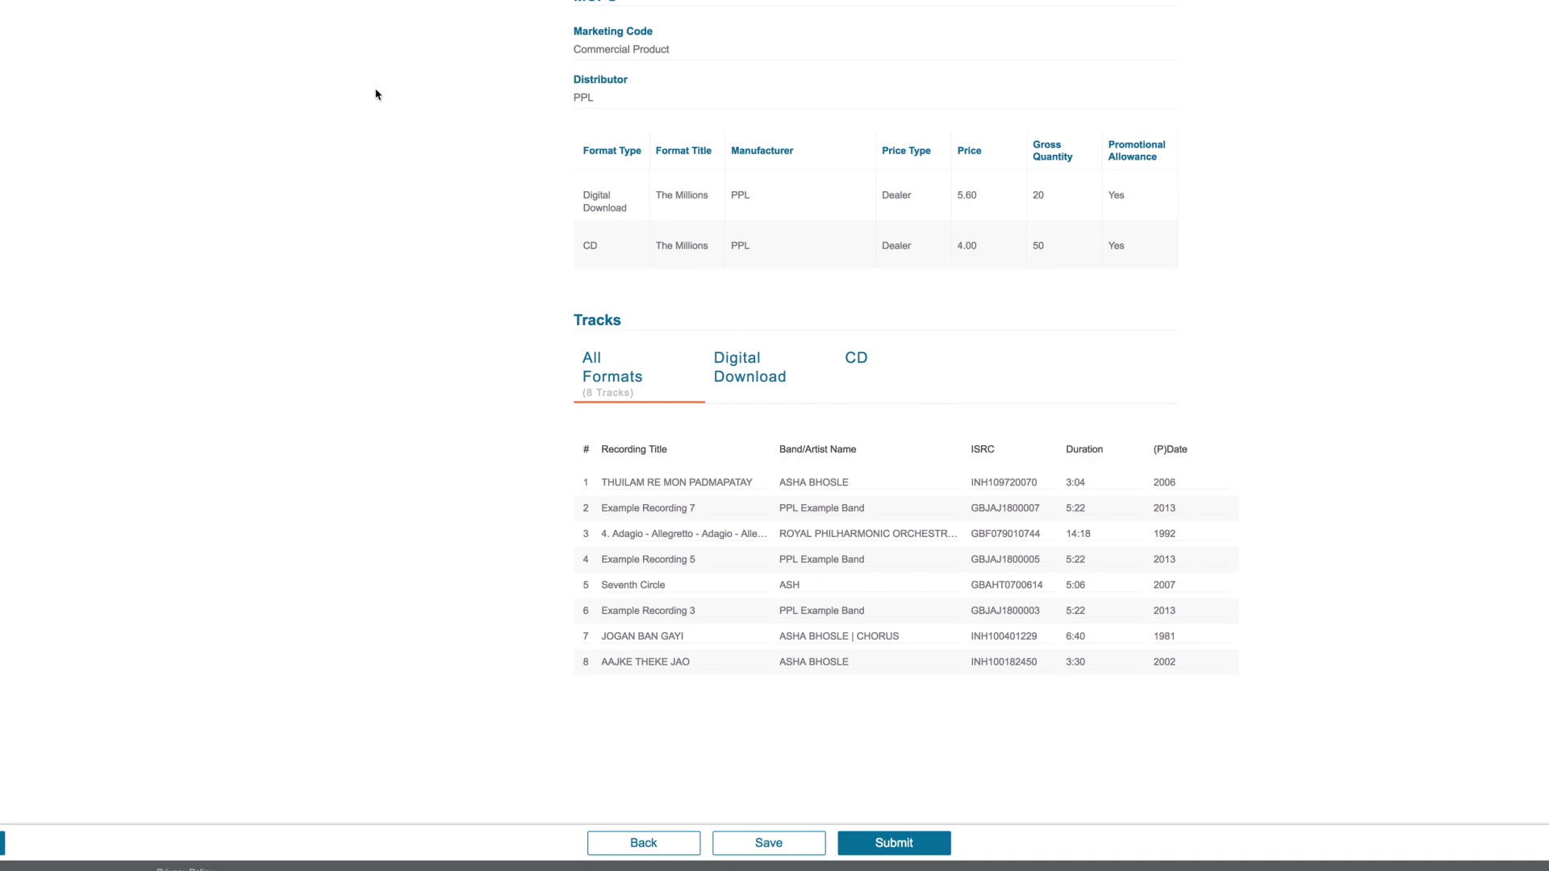
{"action": "scroll", "coordinate": [376, 95], "scroll_direction": "up", "scroll_amount": 10}
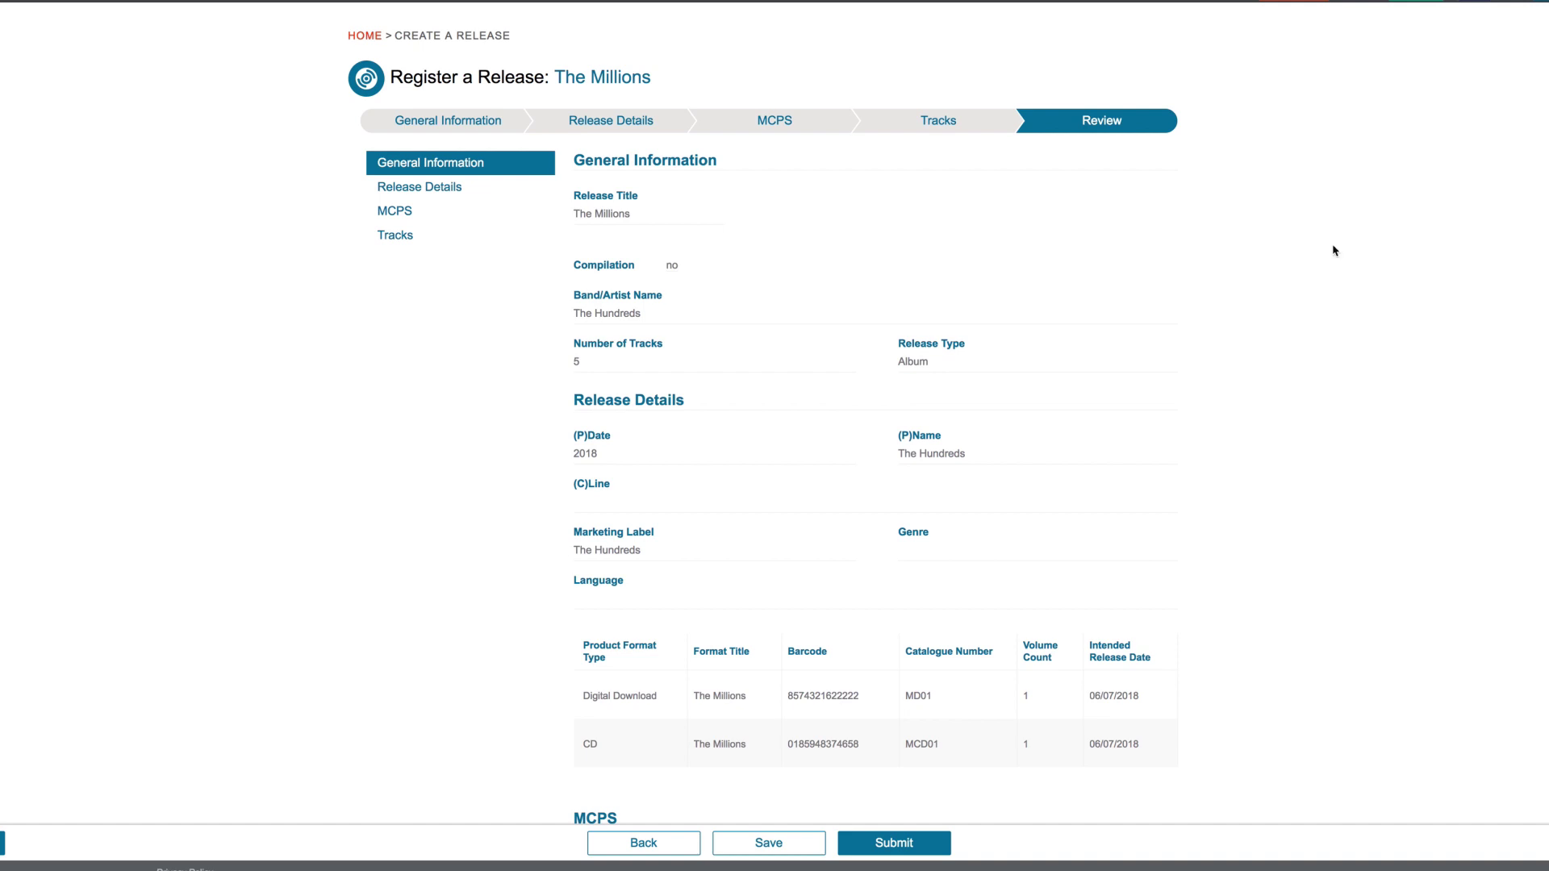
Submit the release and confirm the submission
{"action": "left_click", "coordinate": [918, 843]}
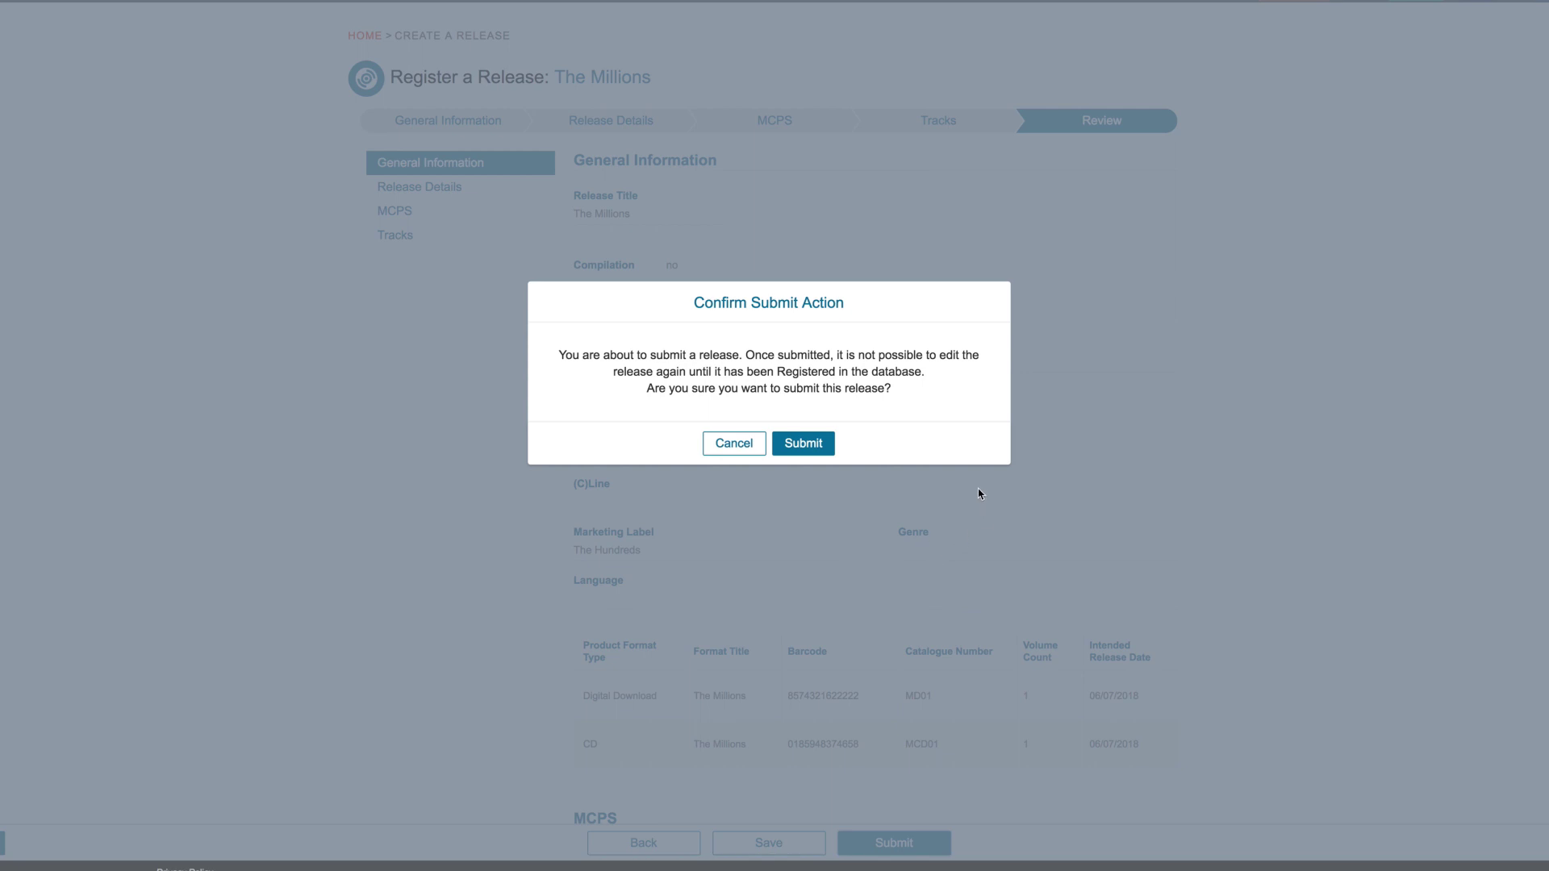
{"action": "left_click", "coordinate": [807, 446]}
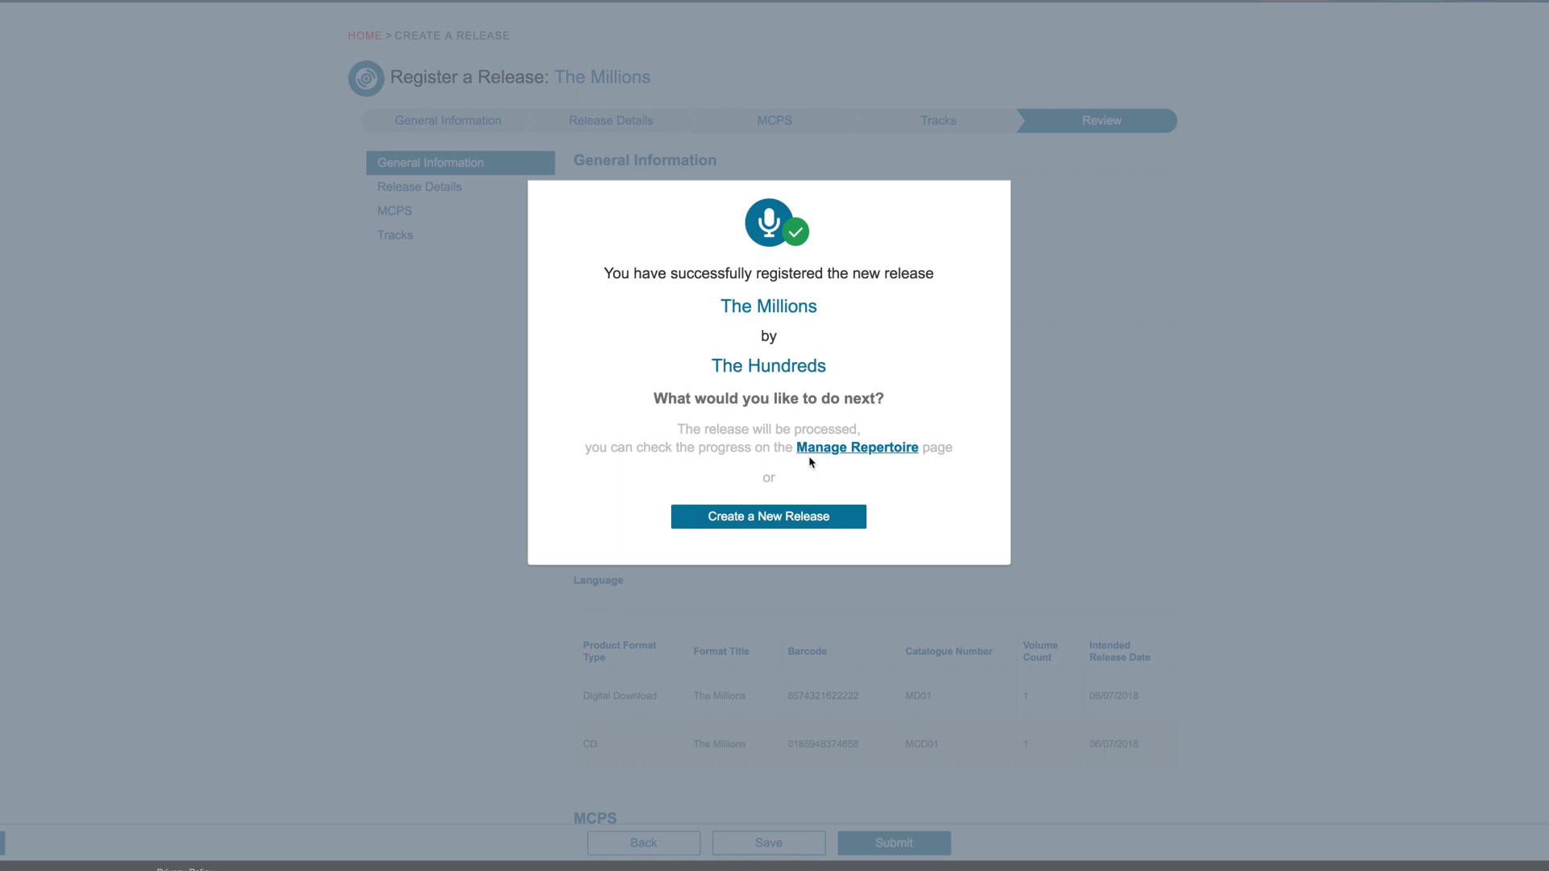